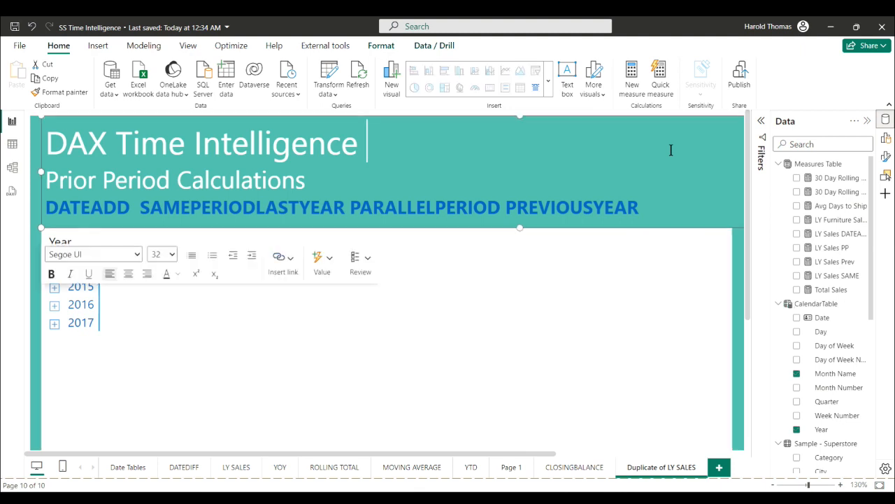
- Expand 2014 in the year matrix to its months and add the Total Sales measure as values
click(568, 381)
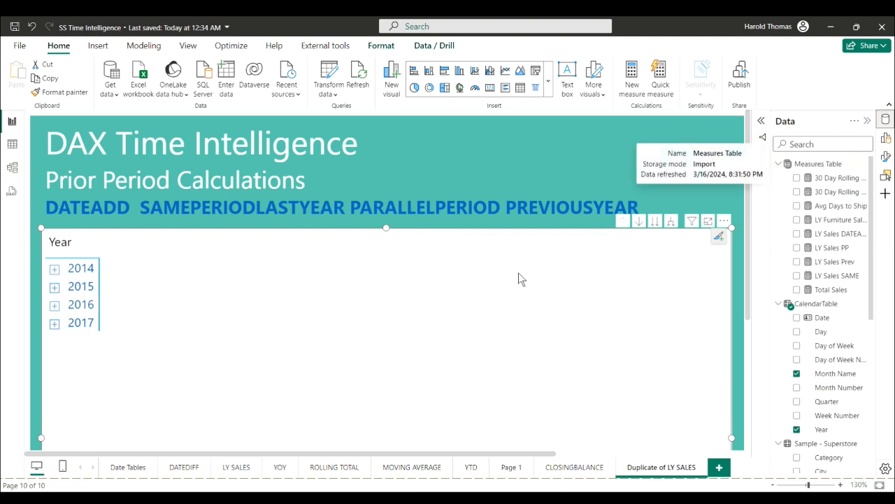
click(60, 272)
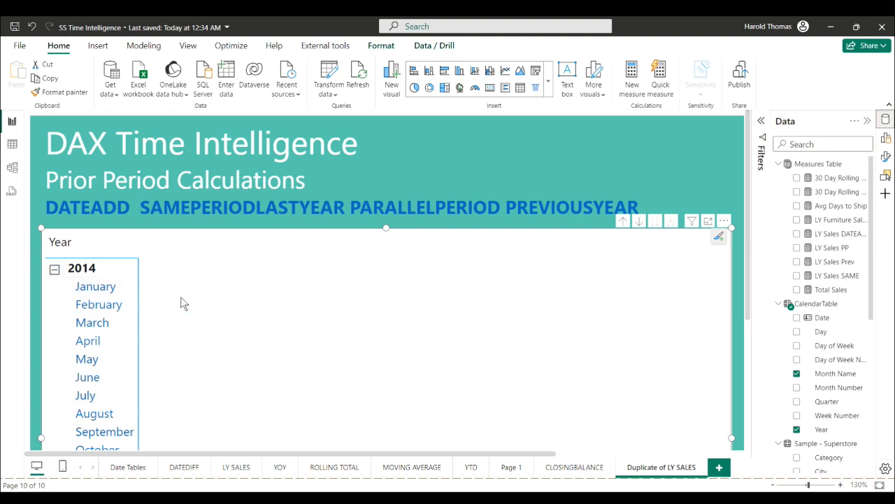
scroll(180, 301, down, 3)
scroll(181, 301, up, 3)
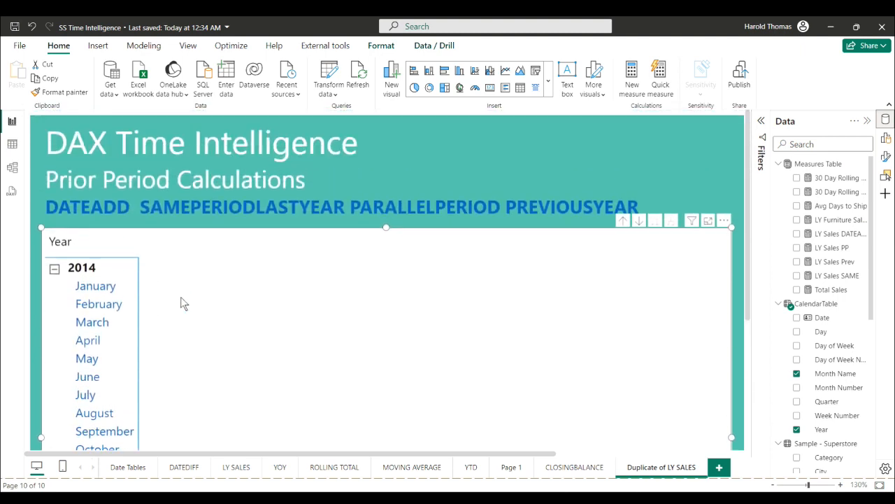
drag(823, 291, 162, 331)
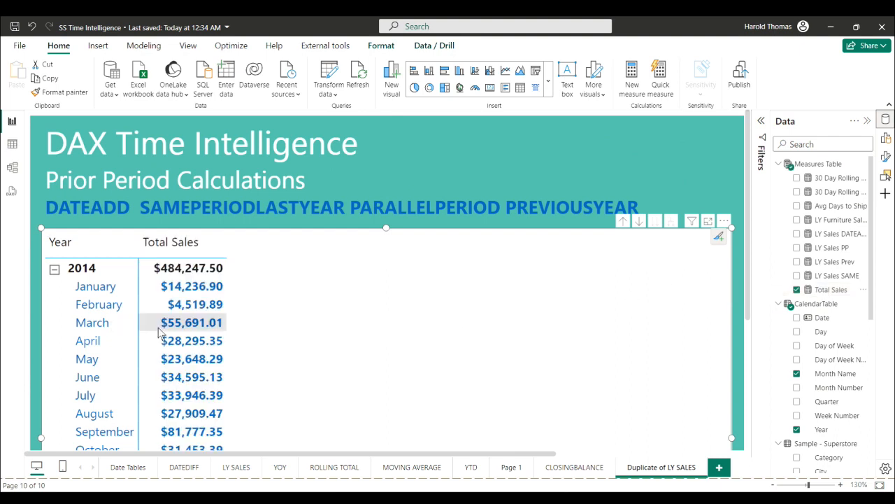
- Review the monthly and yearly Total Sales in the matrix, then collapse the 2014 row
scroll(354, 336, down, 1)
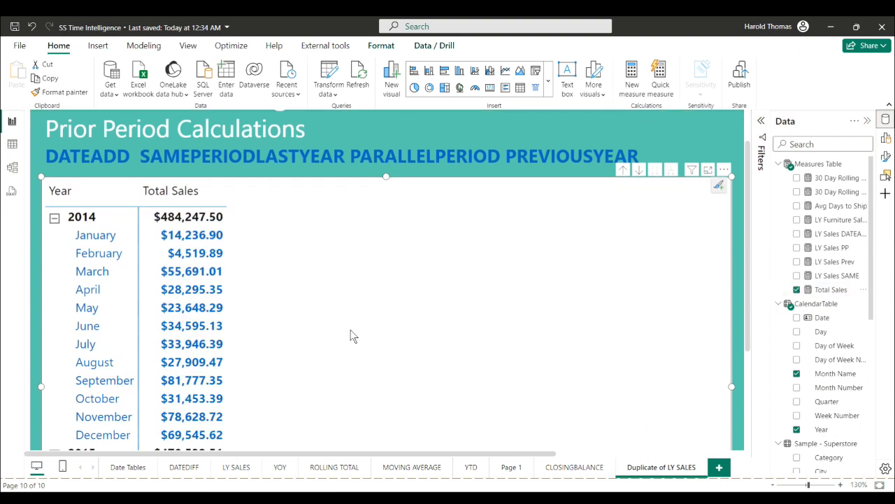
scroll(353, 336, down, 2)
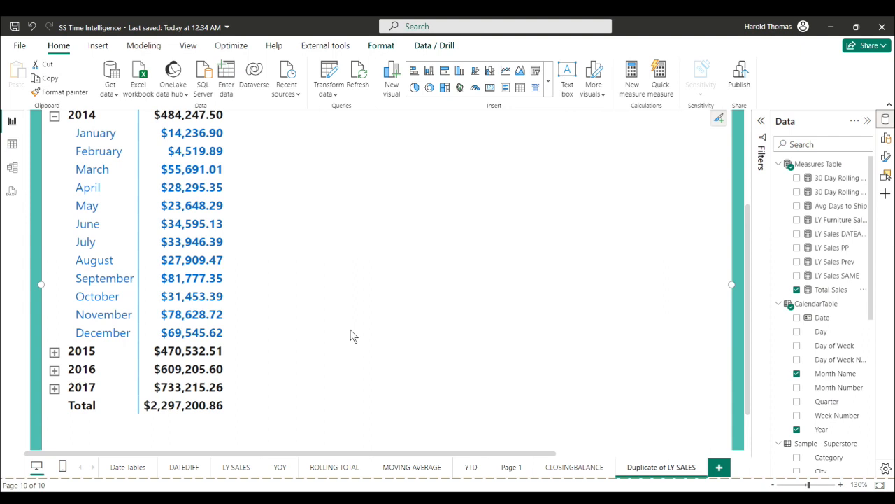
scroll(353, 336, up, 1)
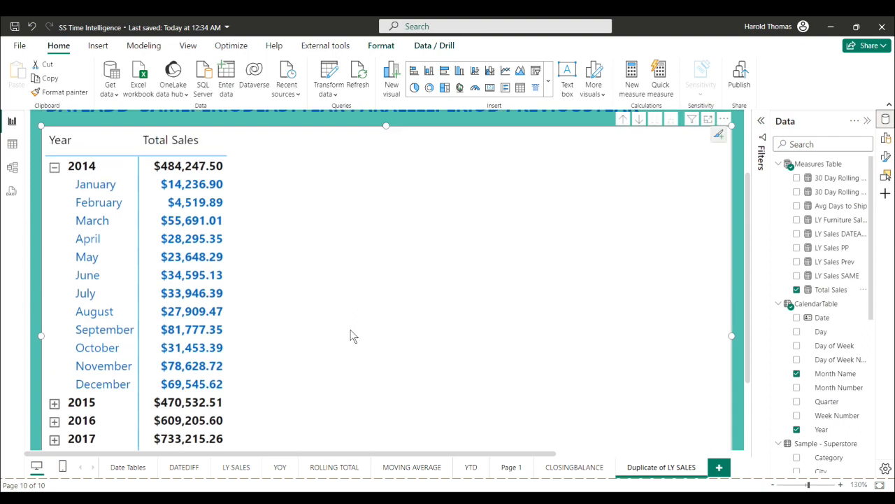
click(55, 168)
scroll(366, 289, up, 2)
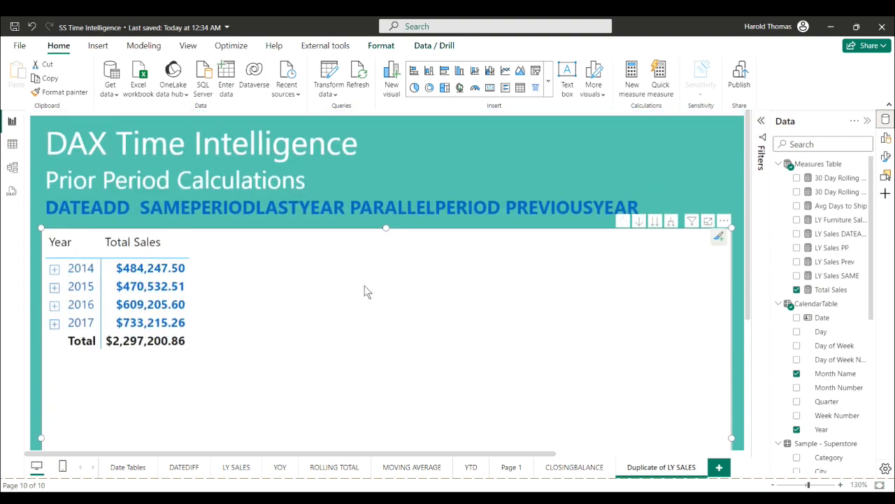
- Create a new measure in the Measures Table named LY DATEADD Sales
right_click(821, 167)
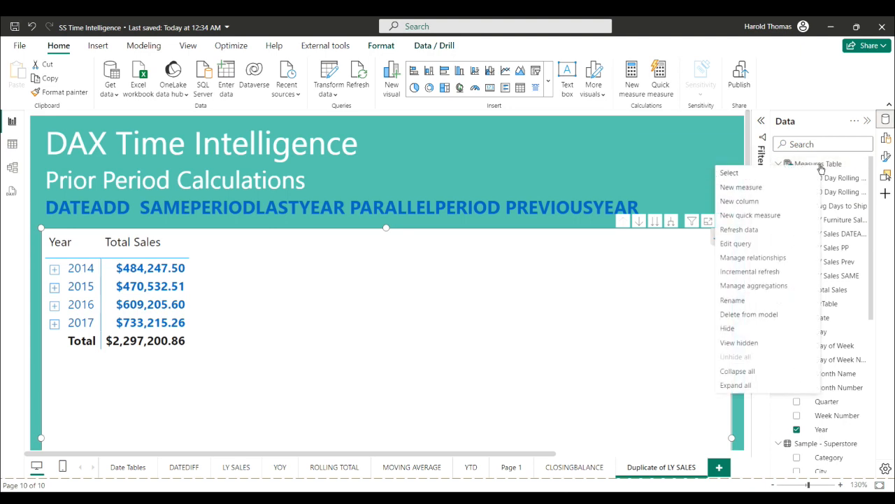
click(780, 194)
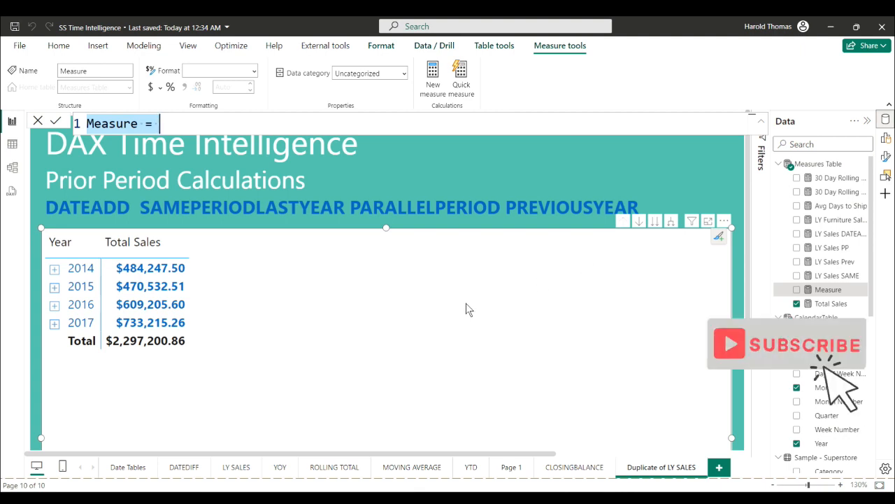
text(L)
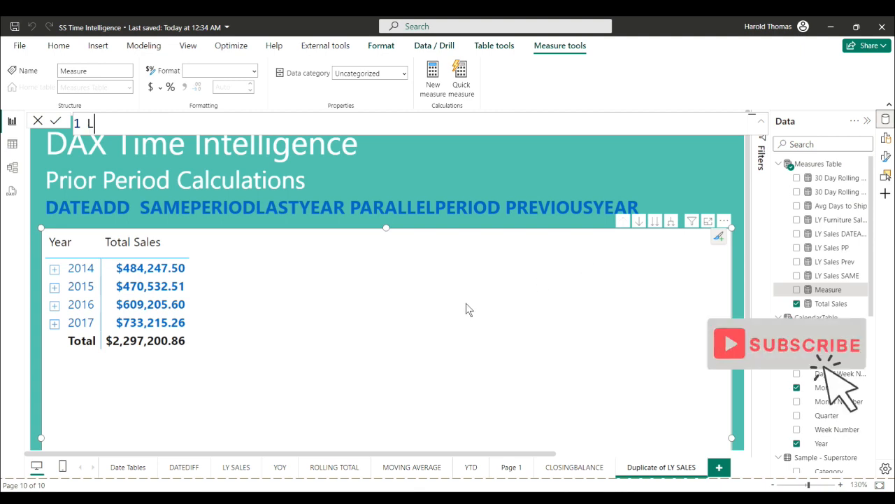
text(Y)
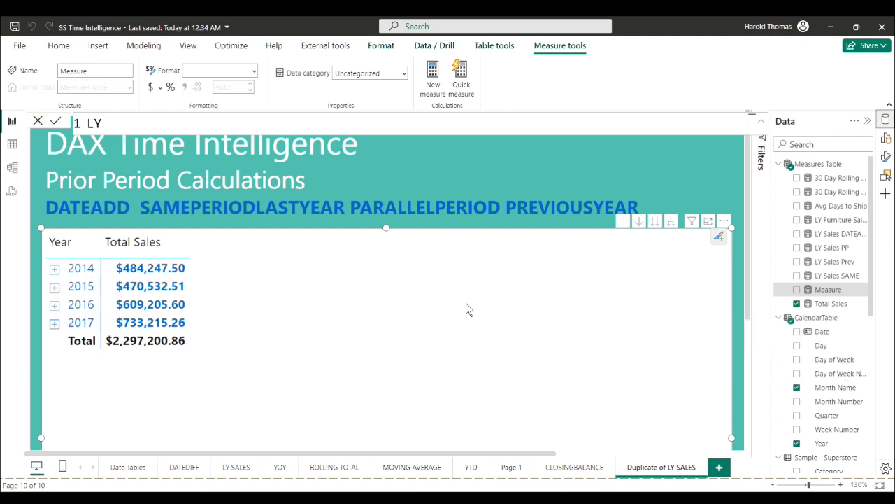
text( DATEADD Sales =)
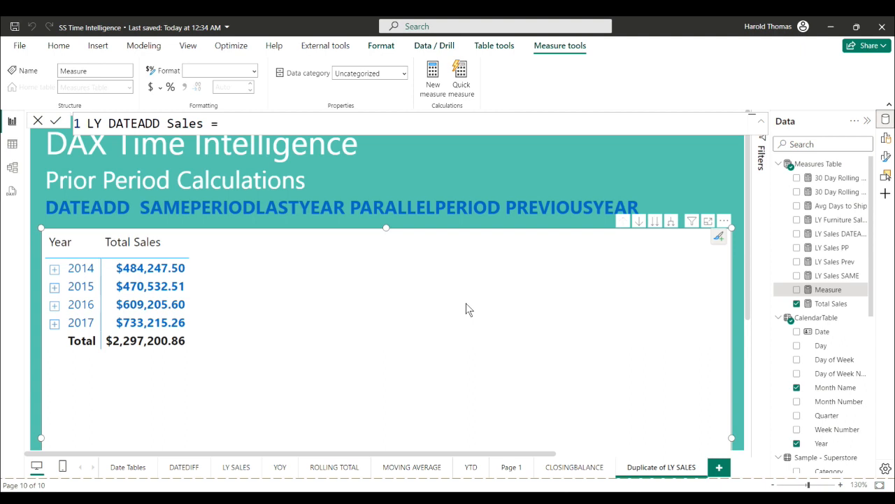
- Begin the measure's formula on an indented new line with CALCULATE, using [Total Sales] as the expression on its own line
key(shift+Return)
key(Tab)
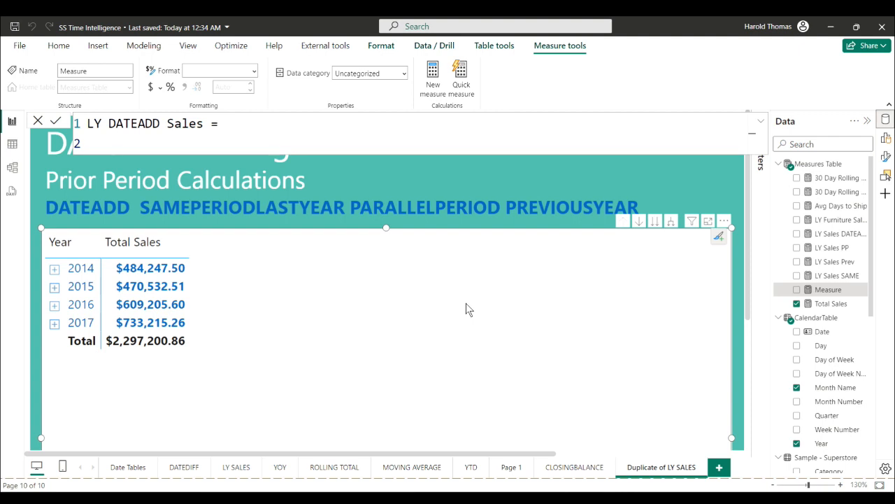
text(CALCULATE()
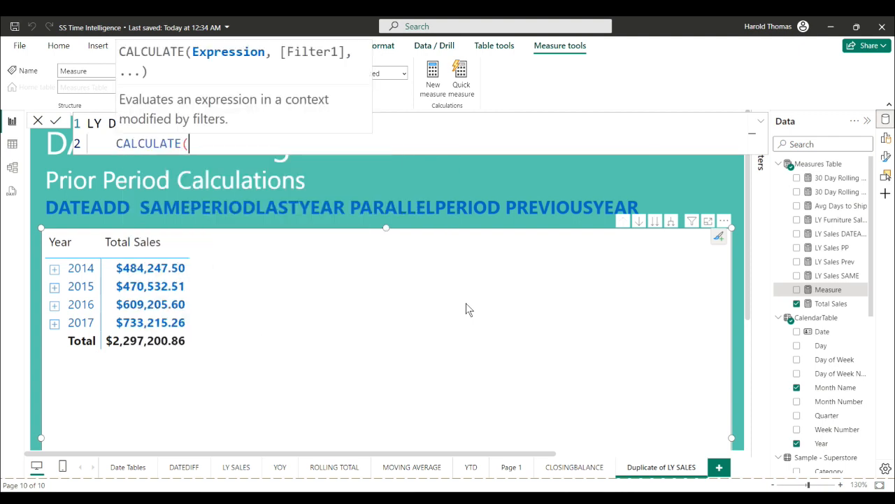
key(shift+Return)
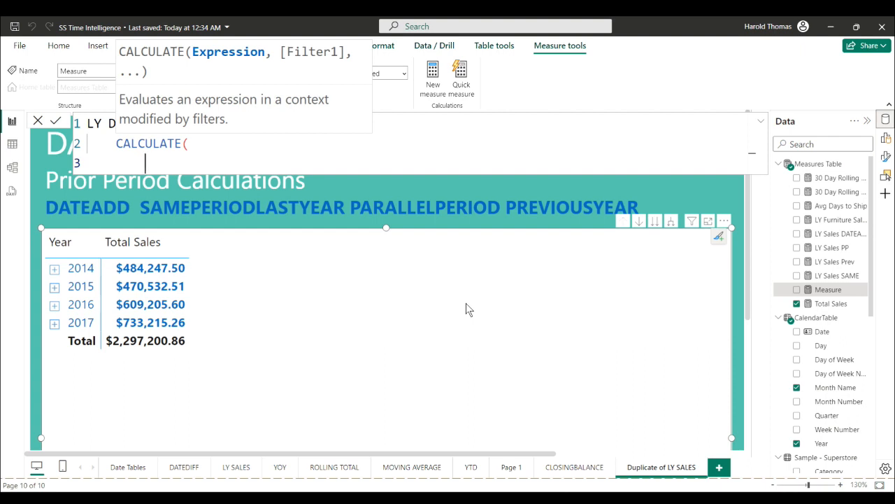
text(tot)
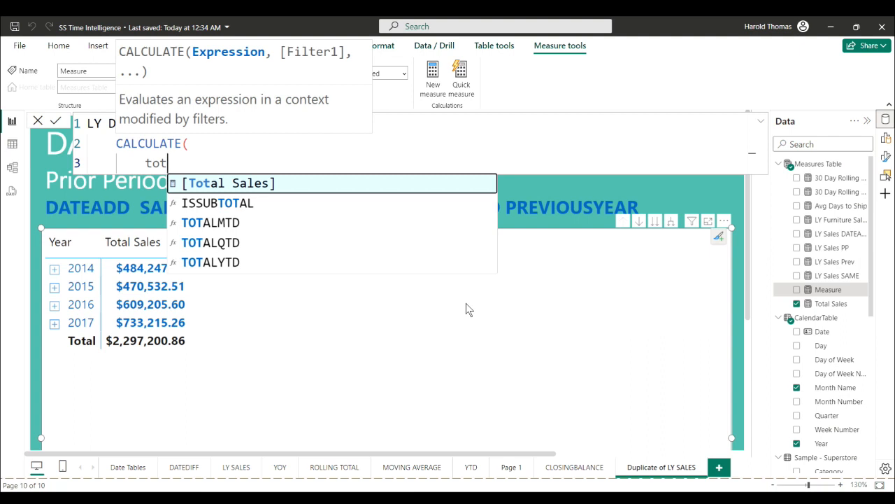
text(al)
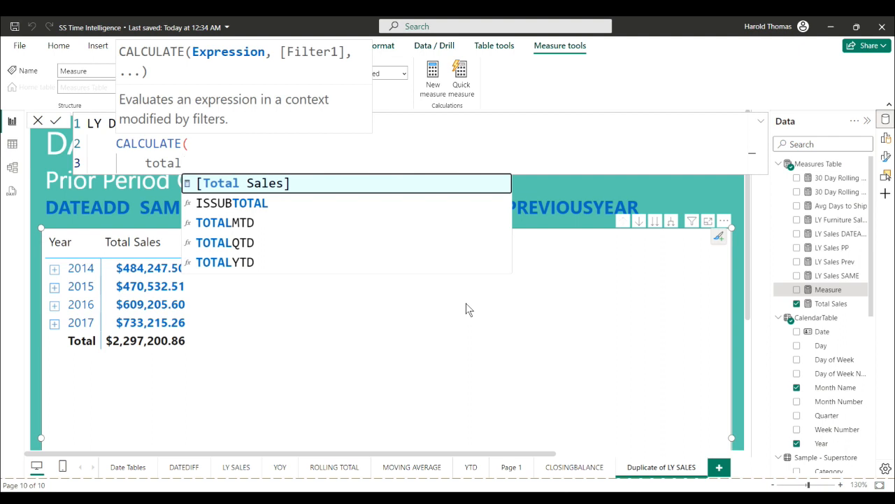
key(Tab)
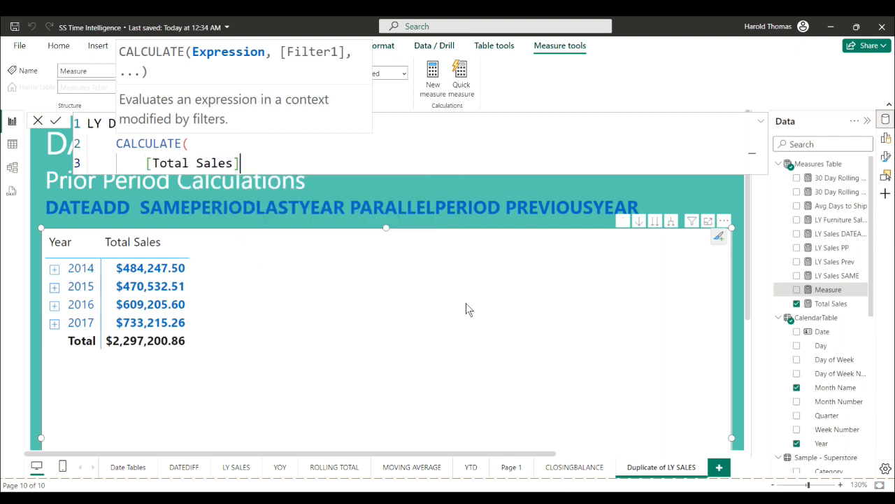
text(,)
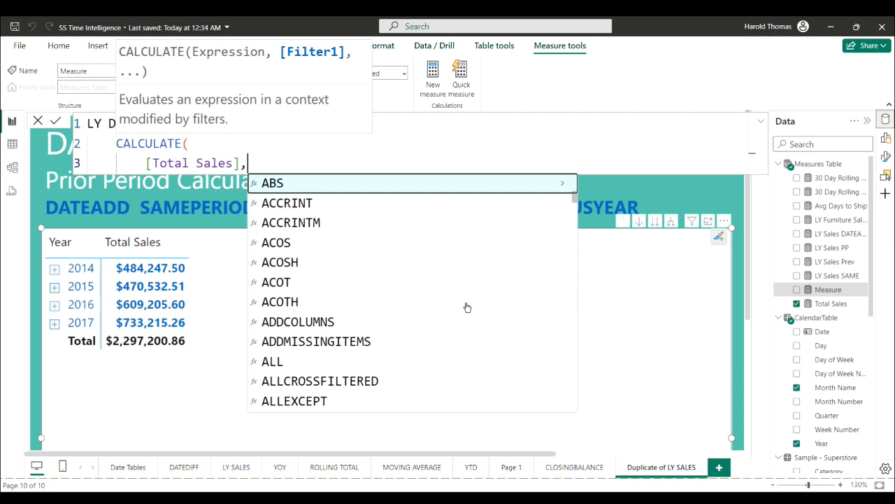
key(shift+Return)
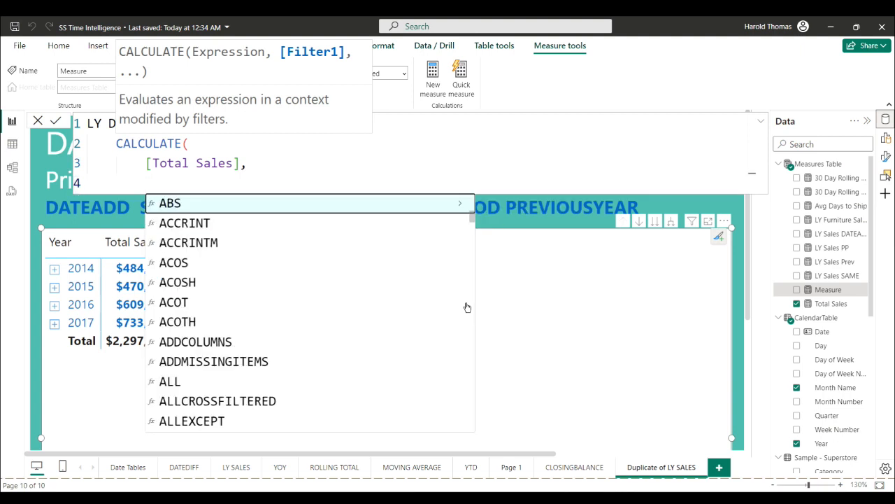
- Add a DATEADD function as the CALCULATE filter, with CalendarTable[Date] as its dates argument
text(da)
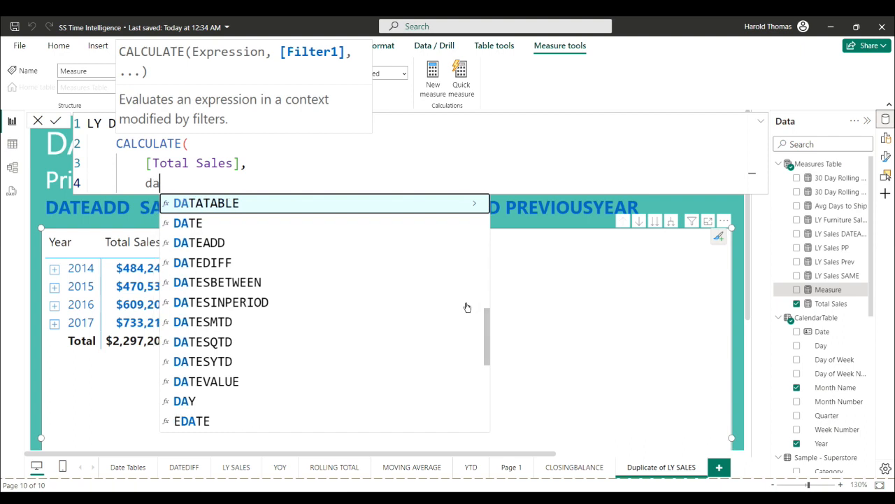
text(te)
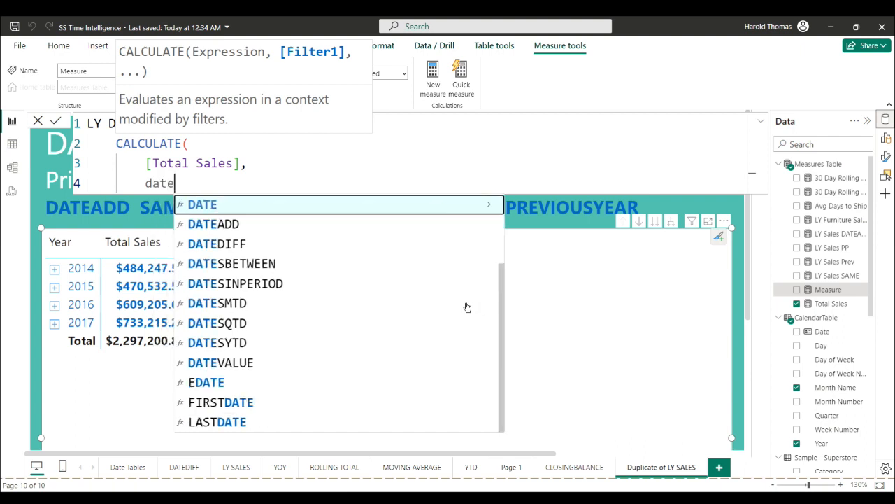
key(Down)
key(Tab)
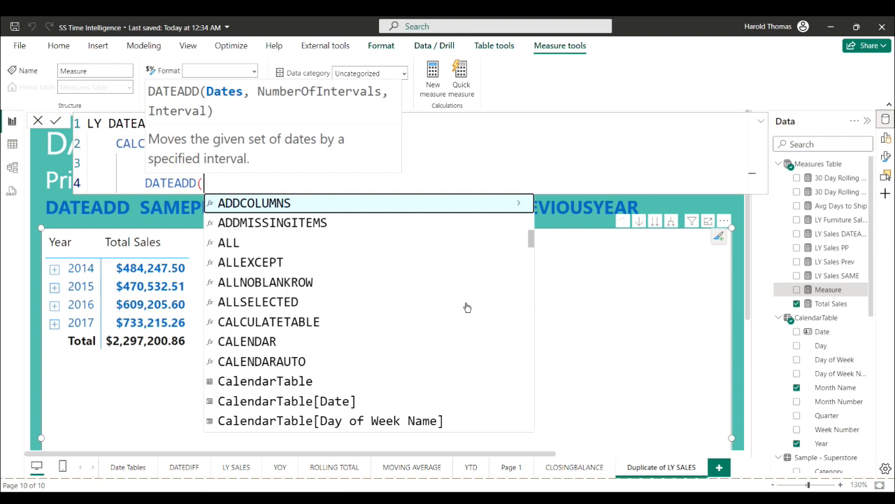
text(cal)
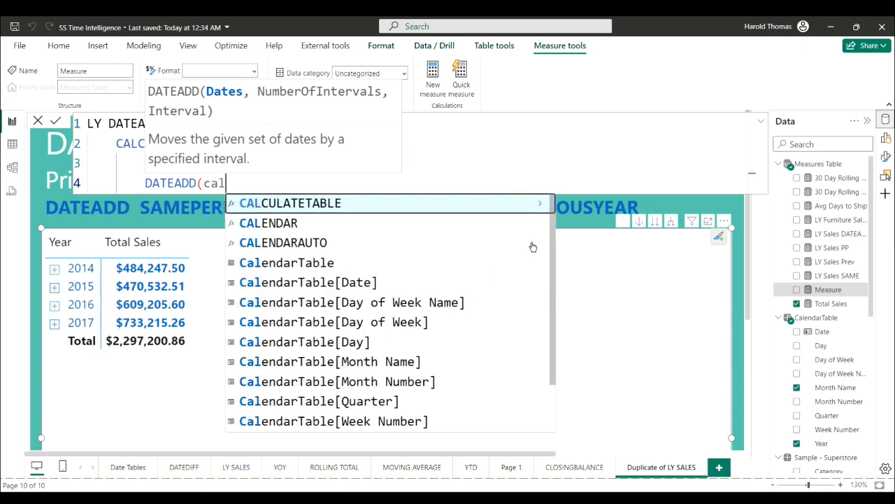
click(338, 282)
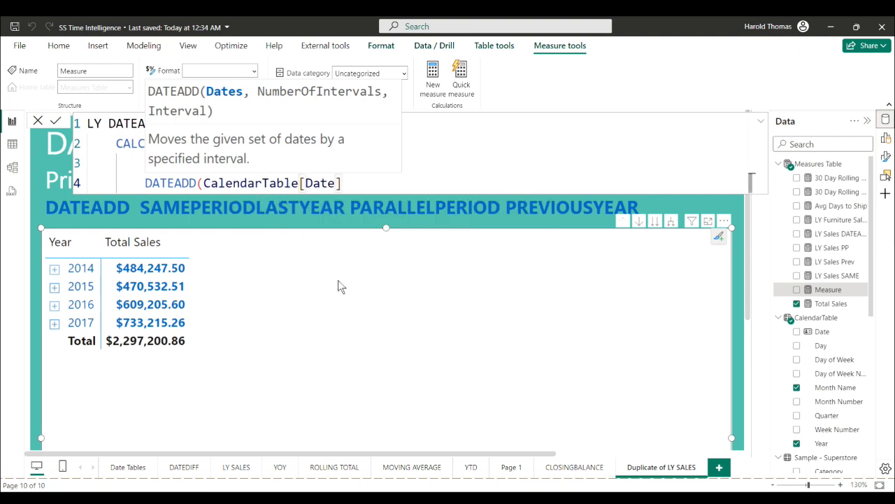
- Complete DATEADD with -1 interval of YEAR, close CALCULATE on a new line, and commit the measure
text(, )
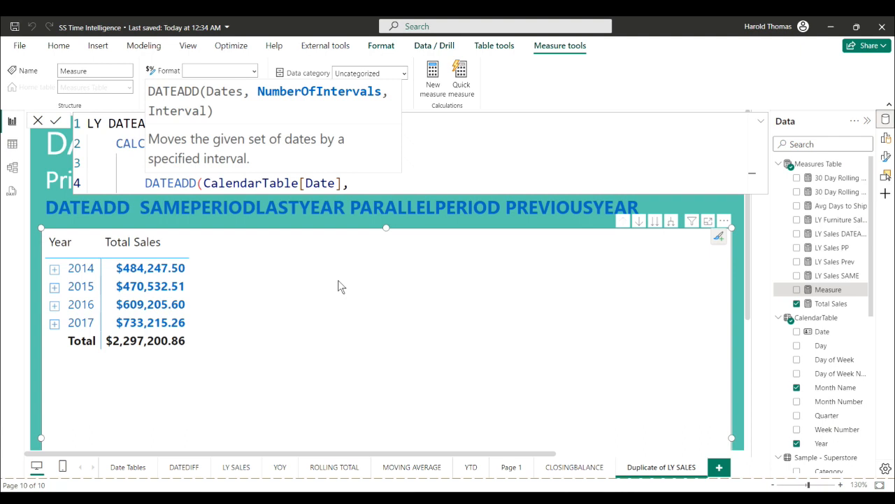
text(-1, )
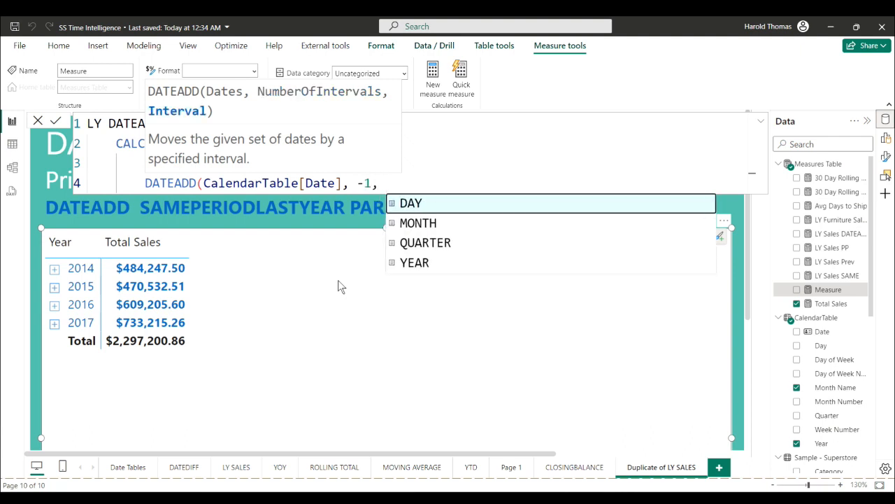
text(ye)
key(Tab)
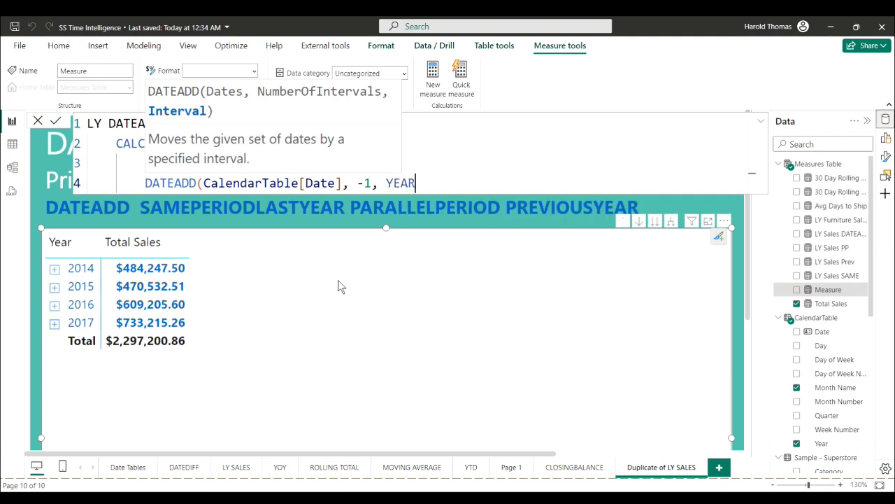
text())
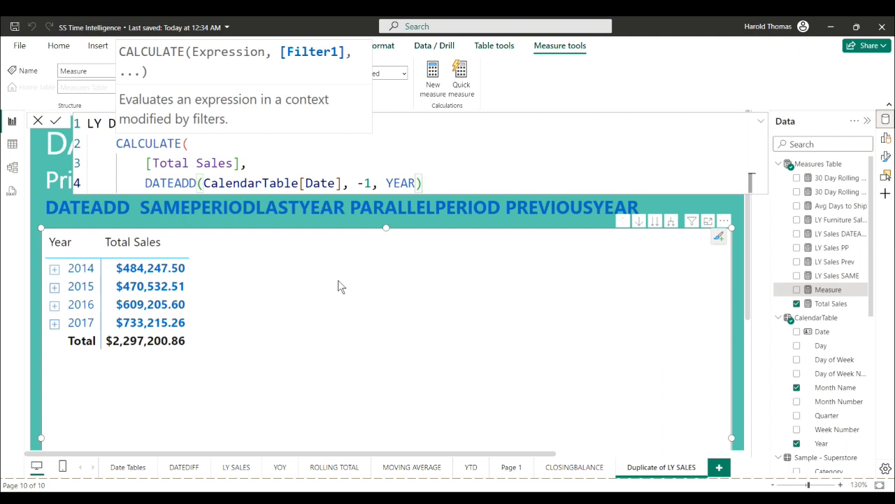
key(shift+Return)
text())
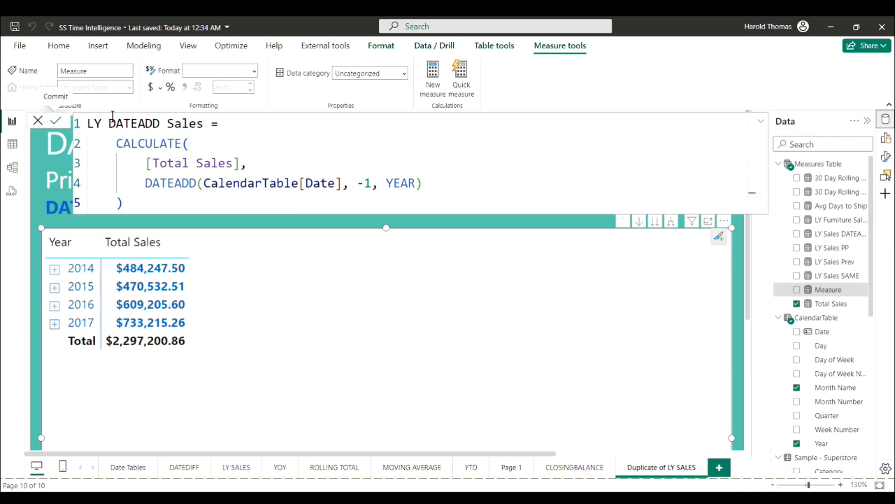
click(56, 123)
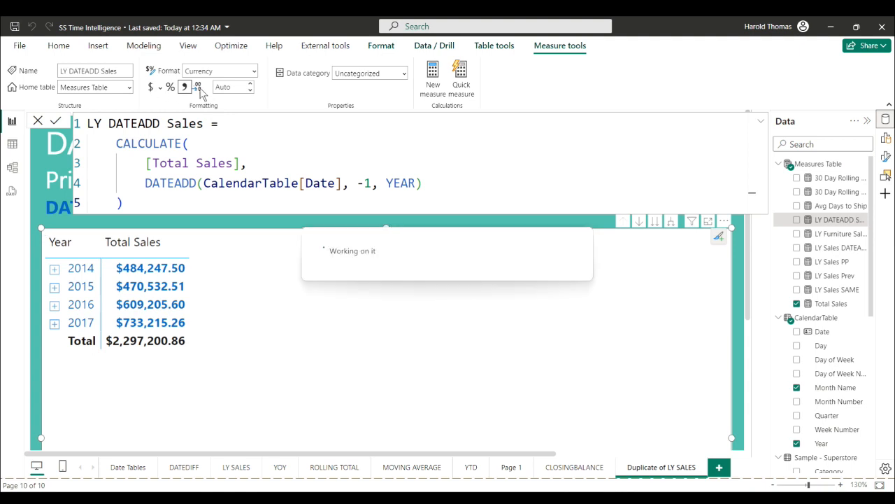
- Set the LY DATEADD Sales measure to 2 decimal places and add it to the matrix beside Total Sales
click(249, 90)
click(249, 84)
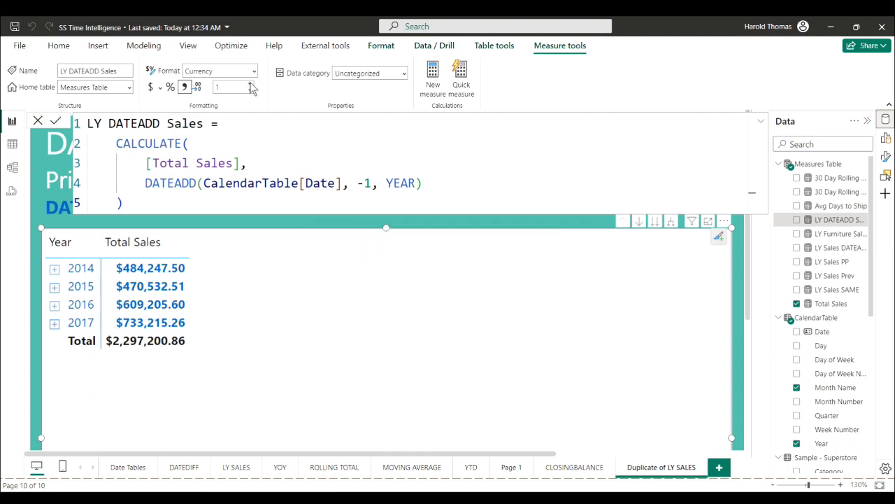
click(250, 84)
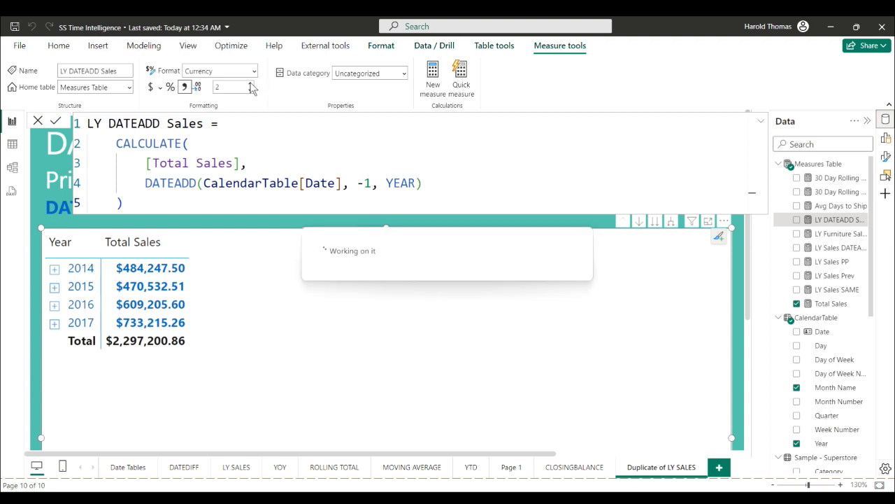
drag(832, 219, 245, 282)
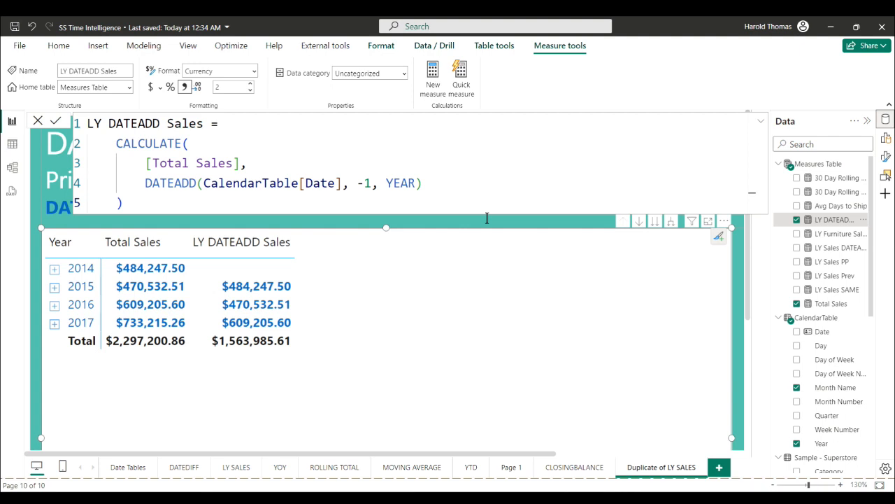
- Create a new measure in the Measures Table and name it SPLY Sales
click(348, 280)
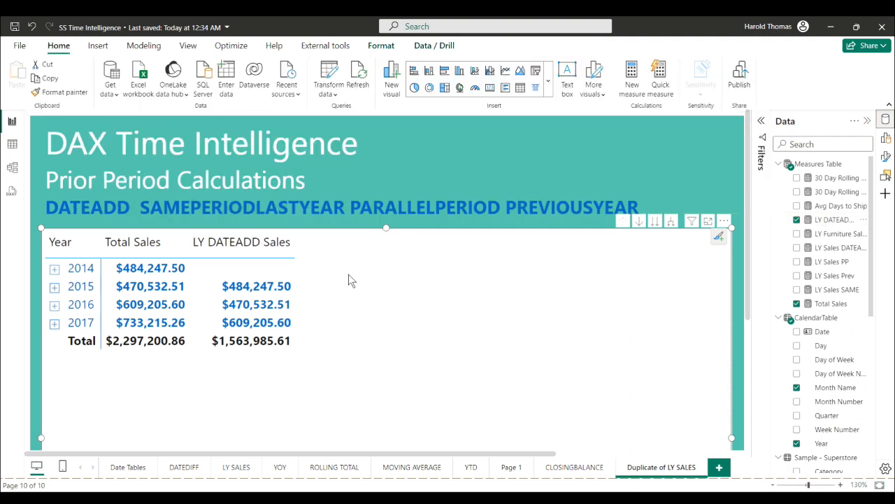
right_click(824, 171)
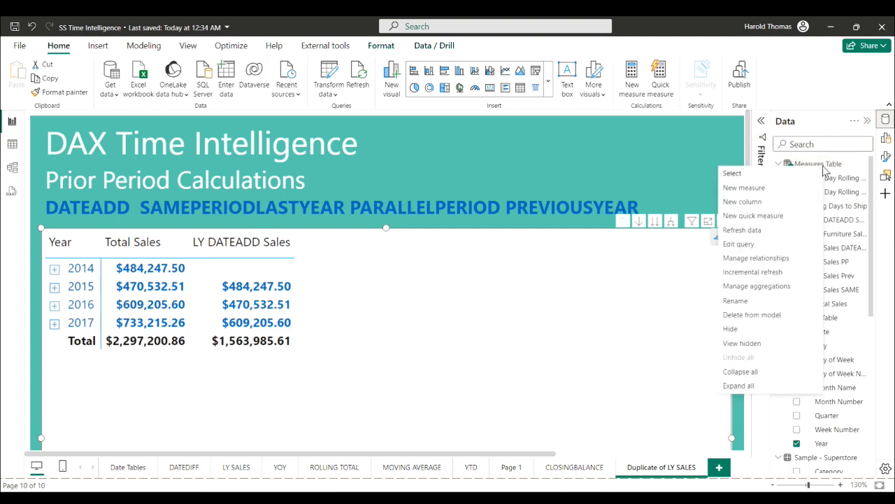
click(769, 193)
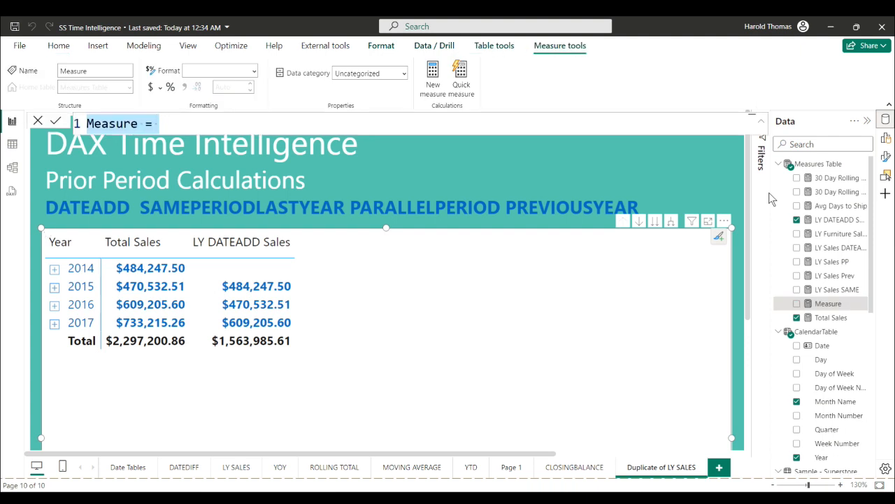
text(SPY)
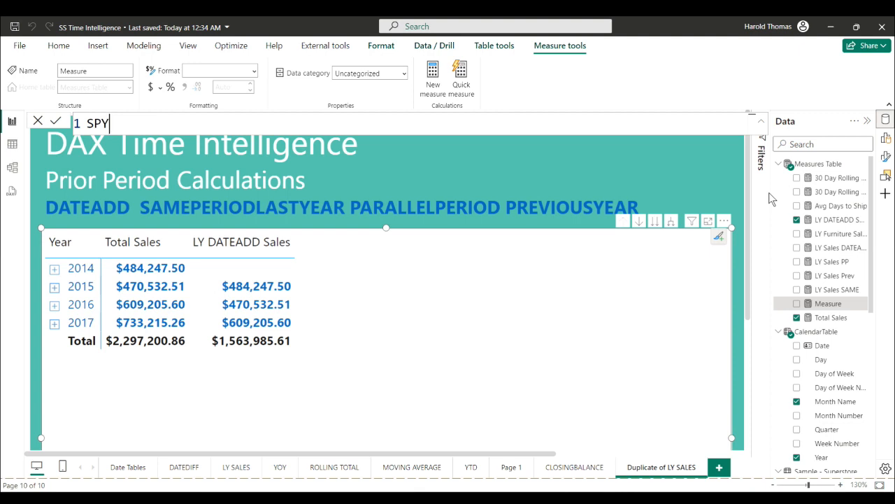
key(BackSpace)
text(LY Sales =)
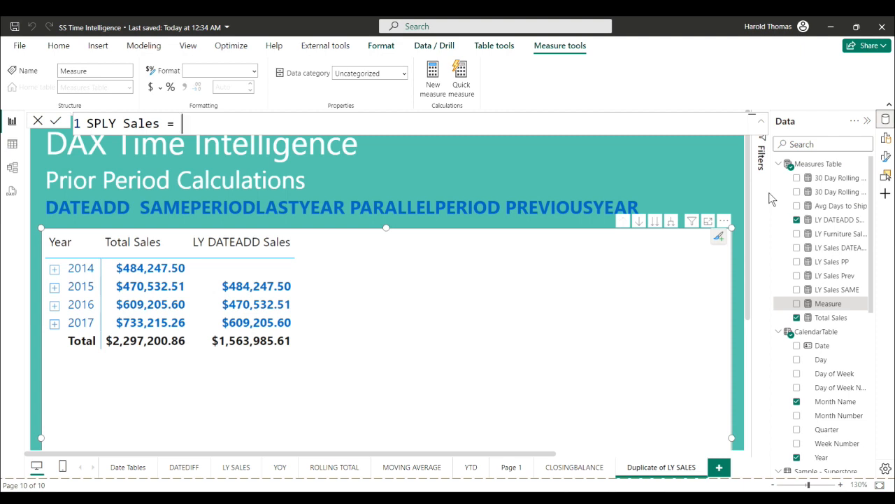
- Begin the SPLY Sales formula on an indented new line with CALCULATE, using [Total Sales] as its expression
key(shift+Return)
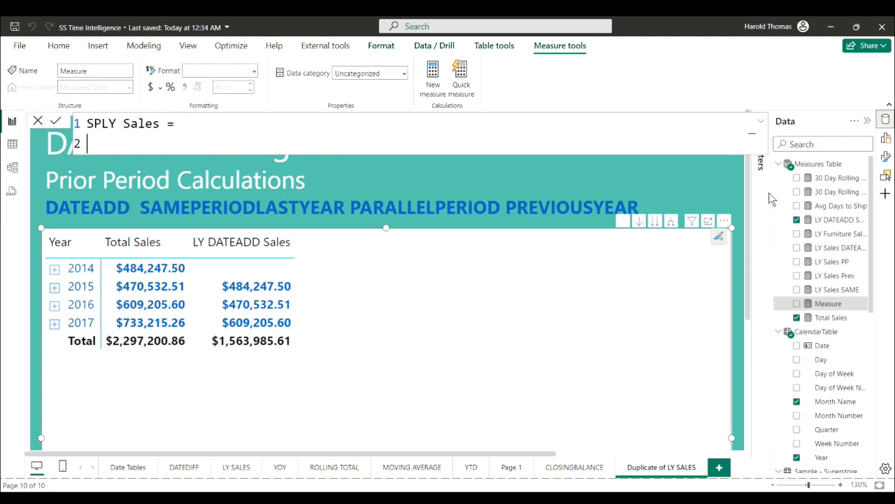
key(Tab)
text(c)
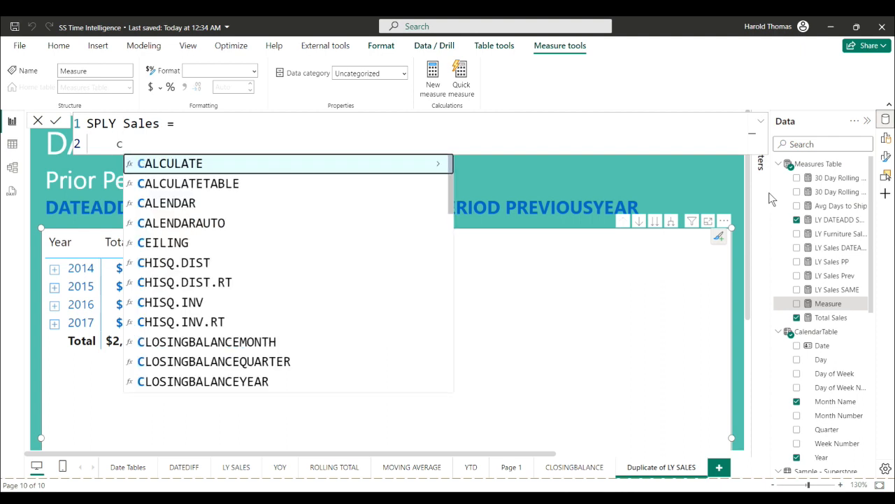
key(Tab)
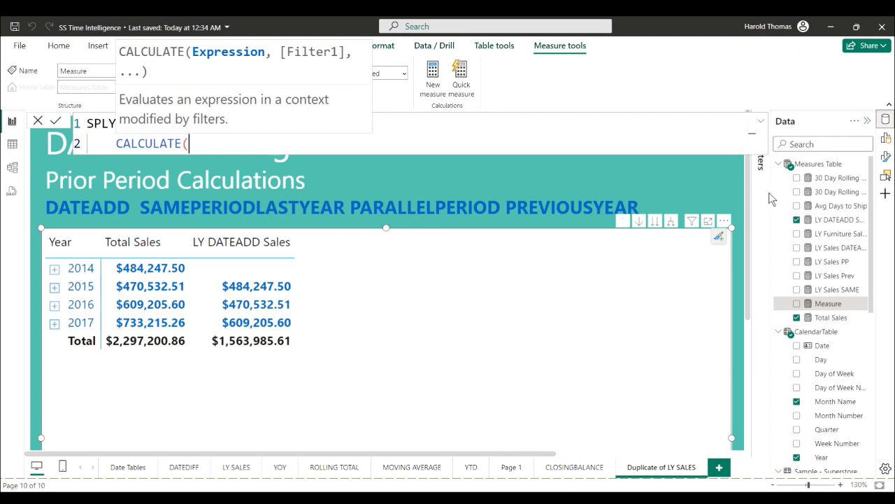
text(tot)
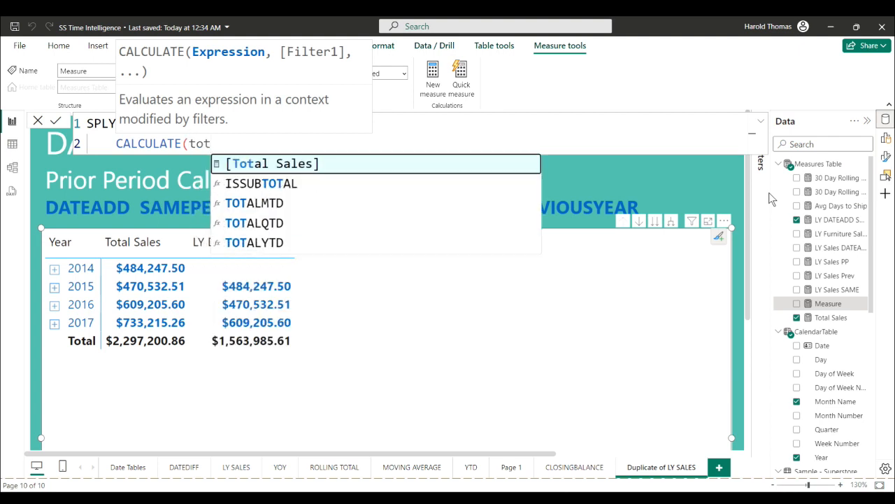
key(Tab)
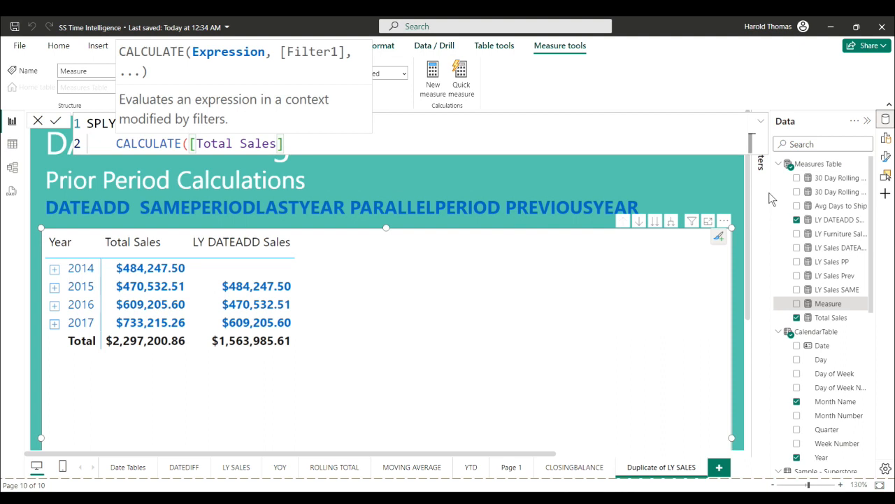
text(,)
key(shift+Return)
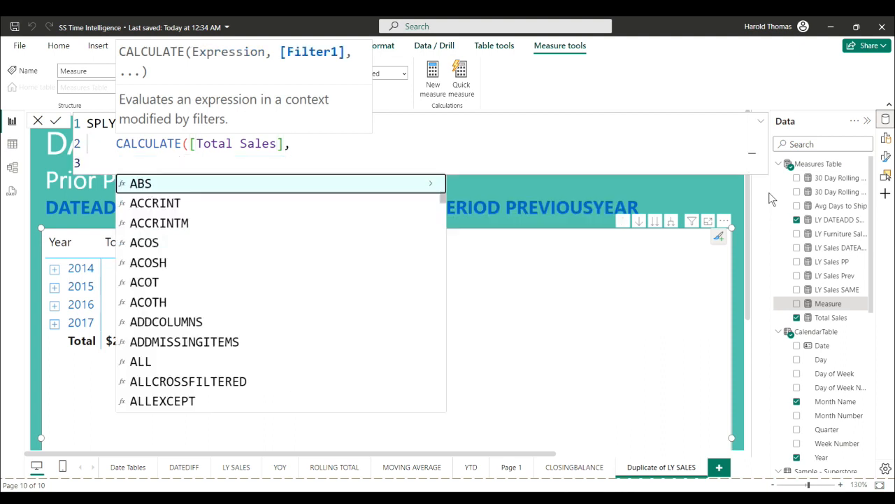
- Add SAMEPERIODLASTYEAR on its own line as the CALCULATE filter, with CalendarTable[Date] as its dates argument
text(s)
key(Tab)
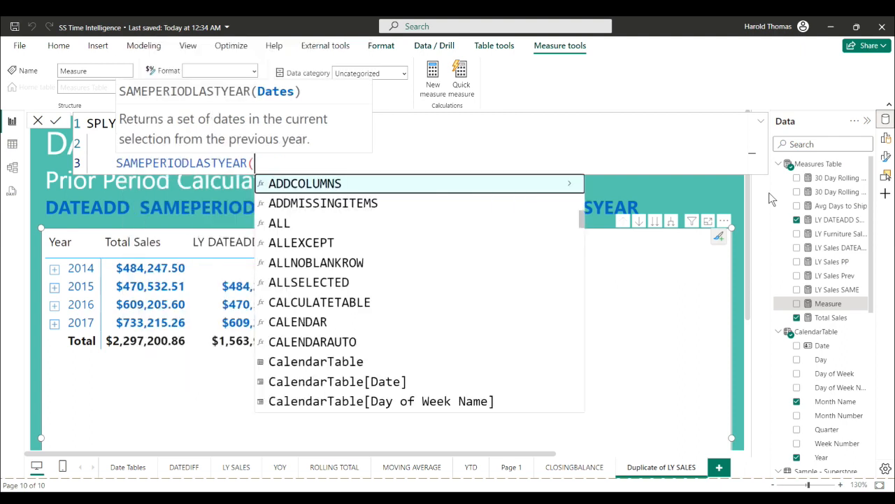
text(ca)
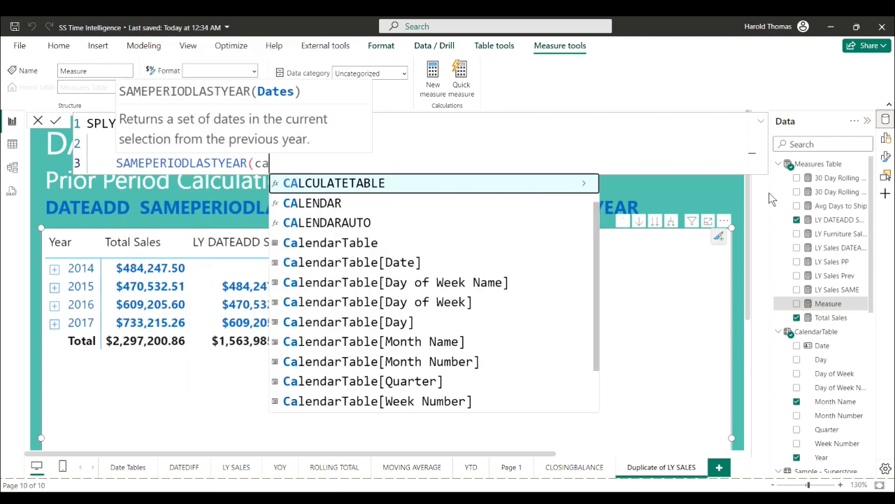
key(Down)
key(Down)
key(Down)
key(Down)
key(Tab)
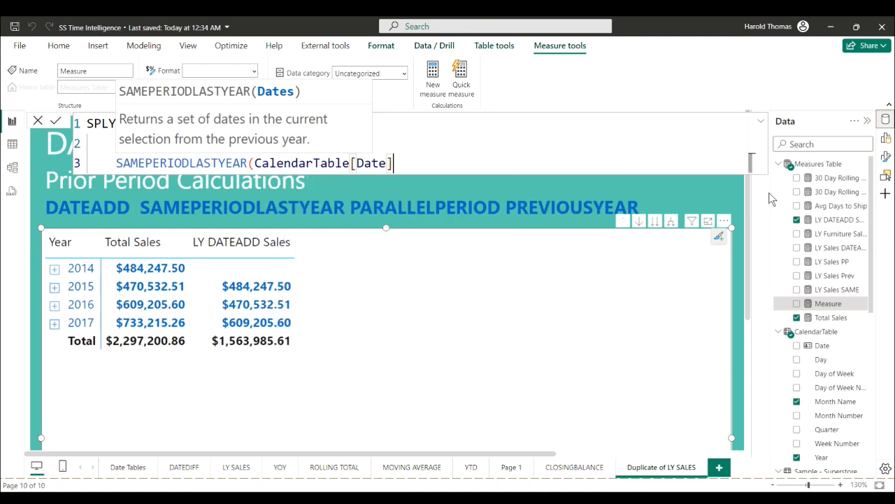
text())
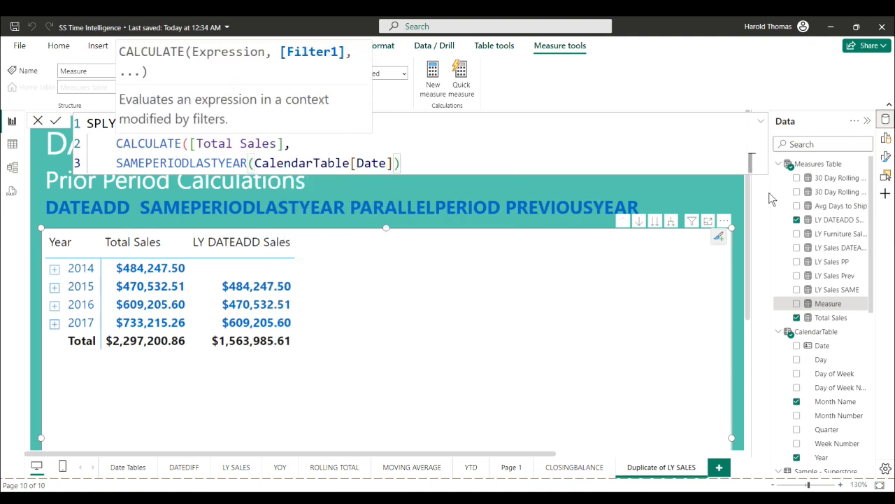
- Close the CALCULATE function on a new line and commit the SPLY Sales measure
key(Return)
text())
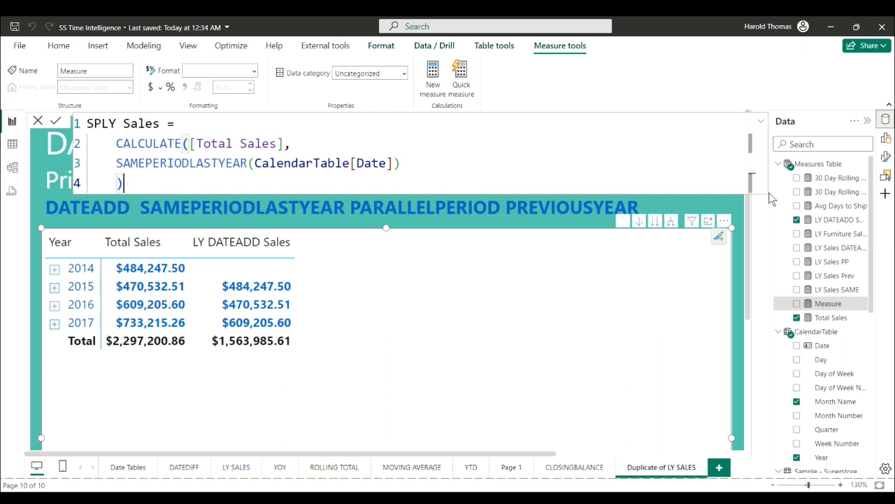
click(56, 121)
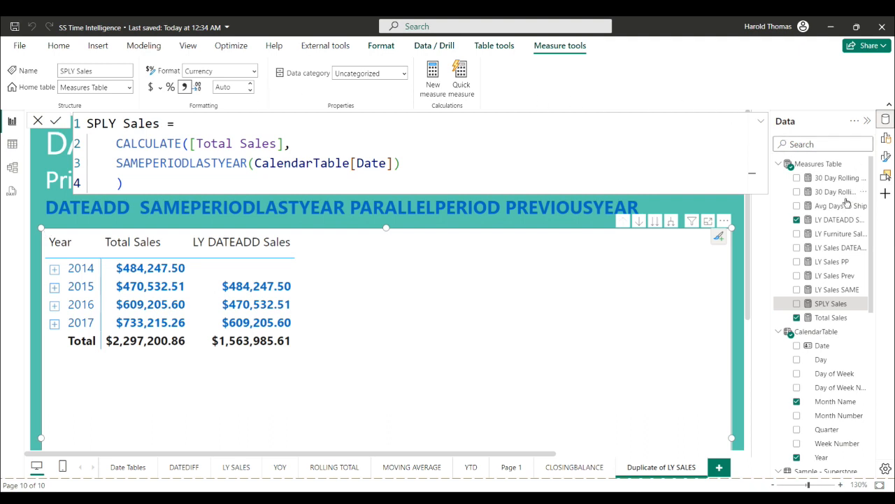
- Set the SPLY Sales measure to 2 decimal places and add it to the matrix beside LY DATEADD Sales
click(250, 84)
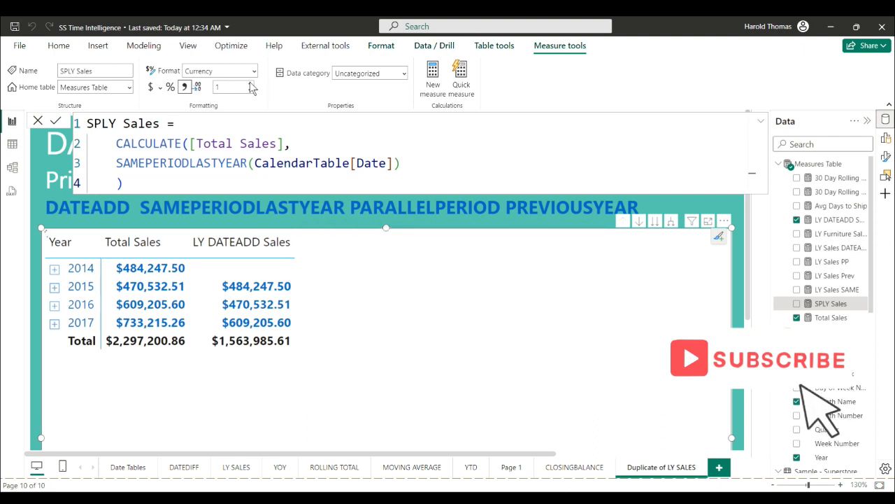
click(251, 84)
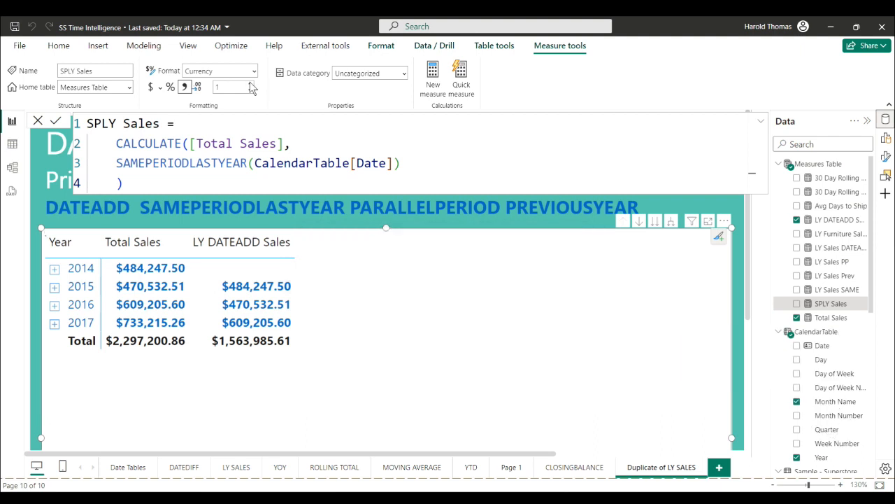
drag(831, 303, 342, 276)
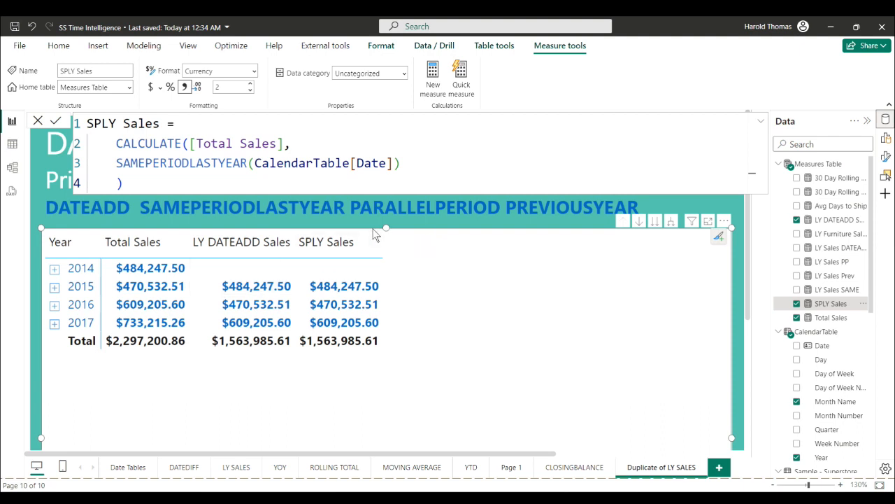
- Create another measure in the Measures Table and name it LY PP Sales
right_click(814, 165)
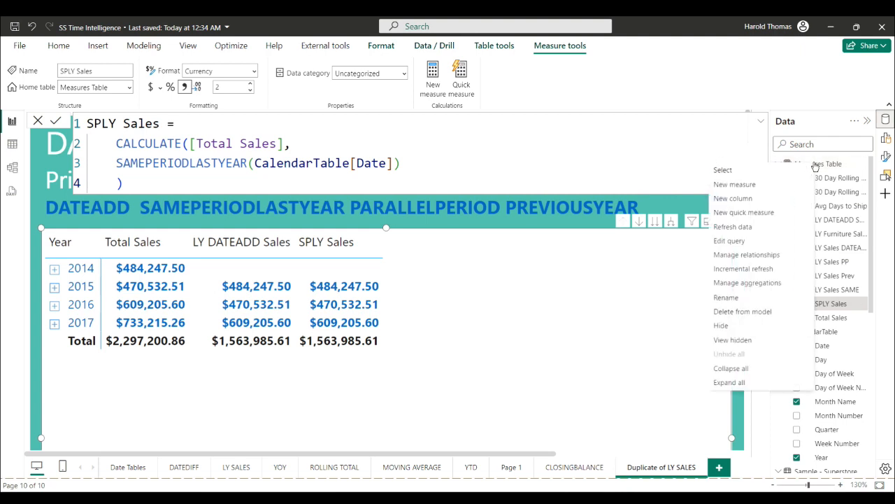
click(739, 186)
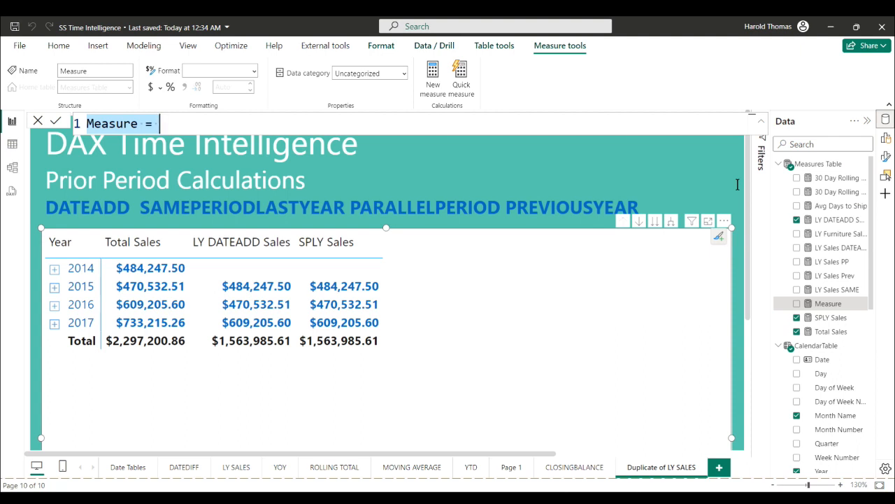
text(LY PP )
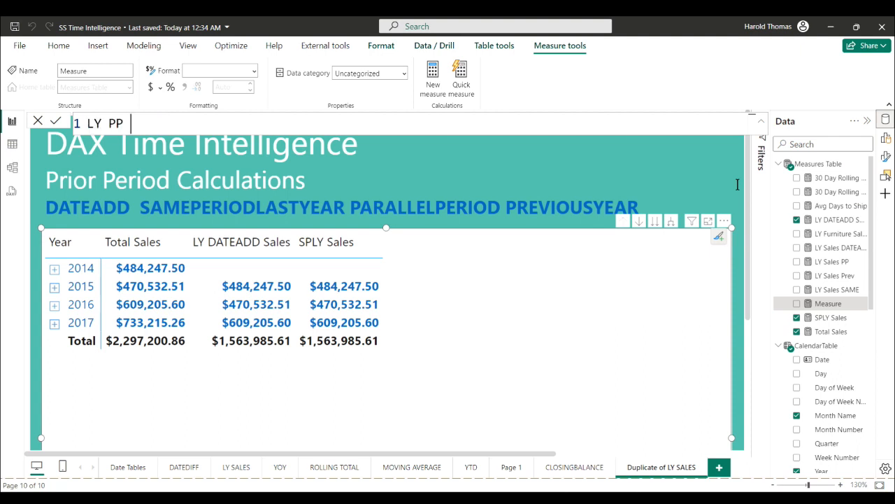
text(Sales =)
- Start the LY PP Sales formula on an indented new line with CALCULATE and [Total Sales] as the expression
key(shift+Return)
key(Tab)
text(C)
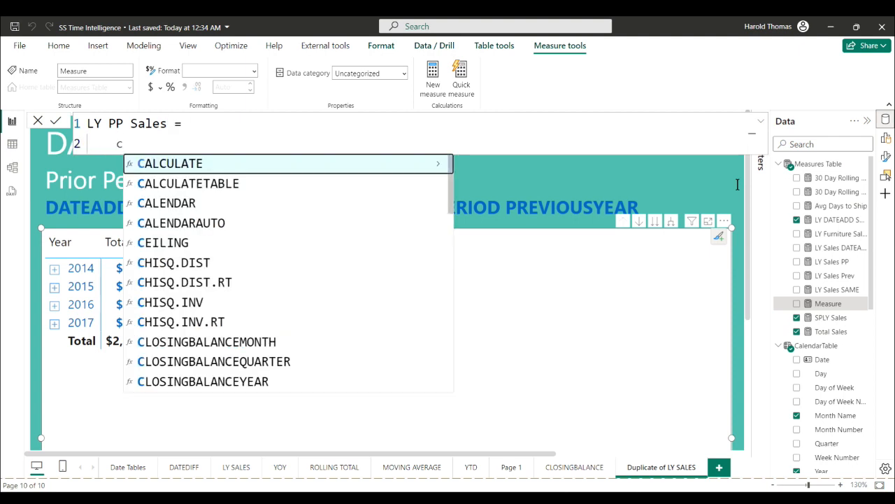
key(Tab)
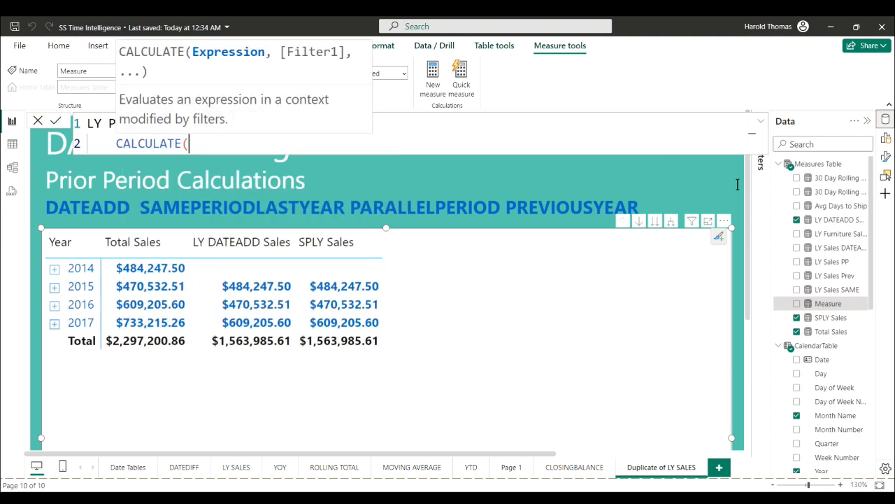
text(tot)
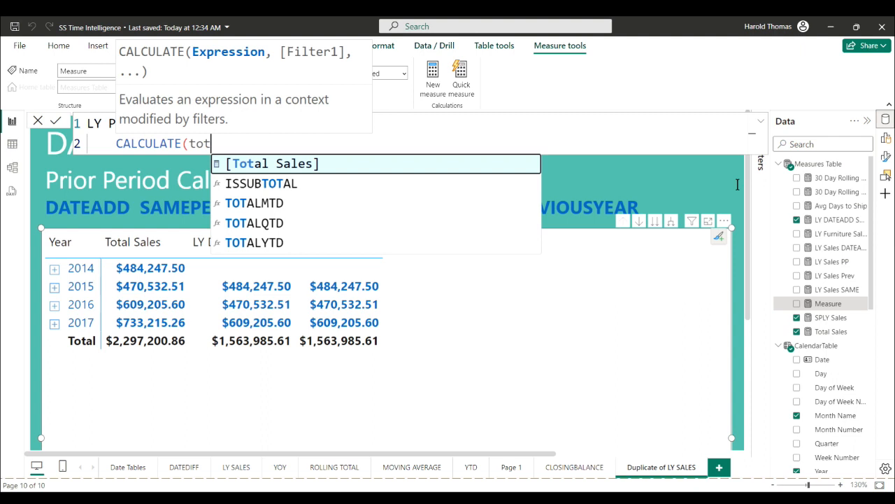
key(Tab)
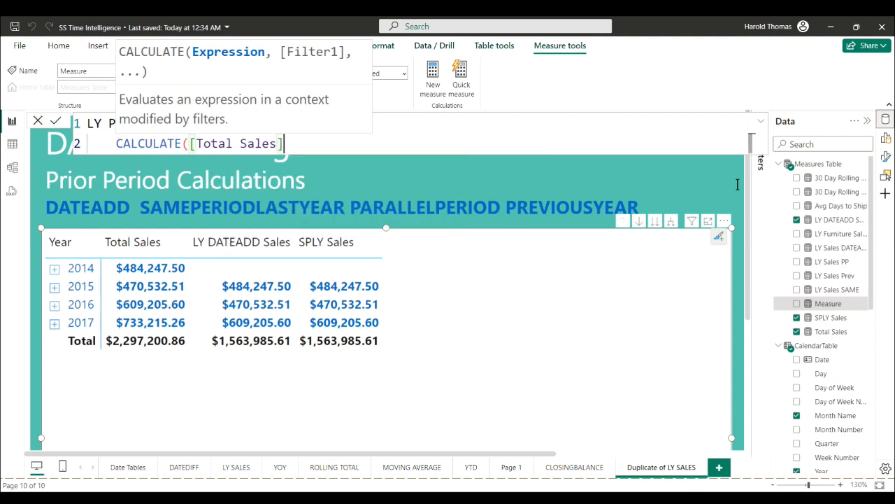
text(,)
key(shift+Return)
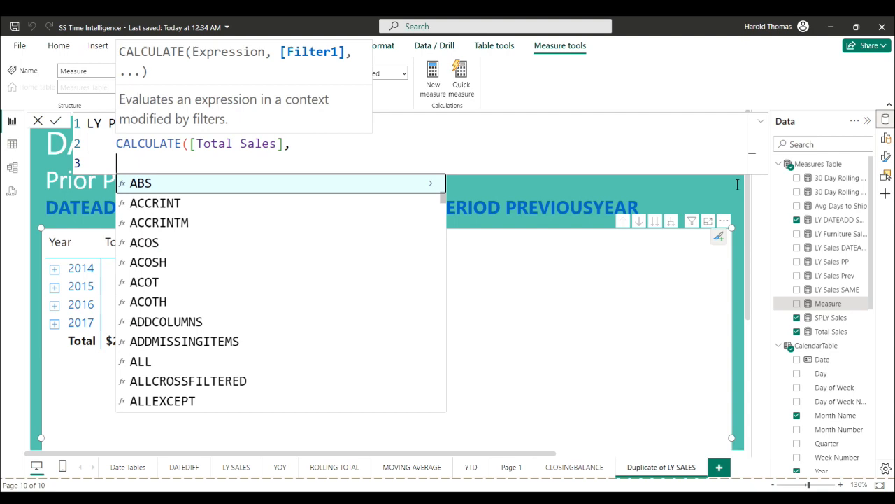
- Add a PARALLELPERIOD function as the CALCULATE filter, with CalendarTable[Date] as its dates argument
text(pa)
key(Tab)
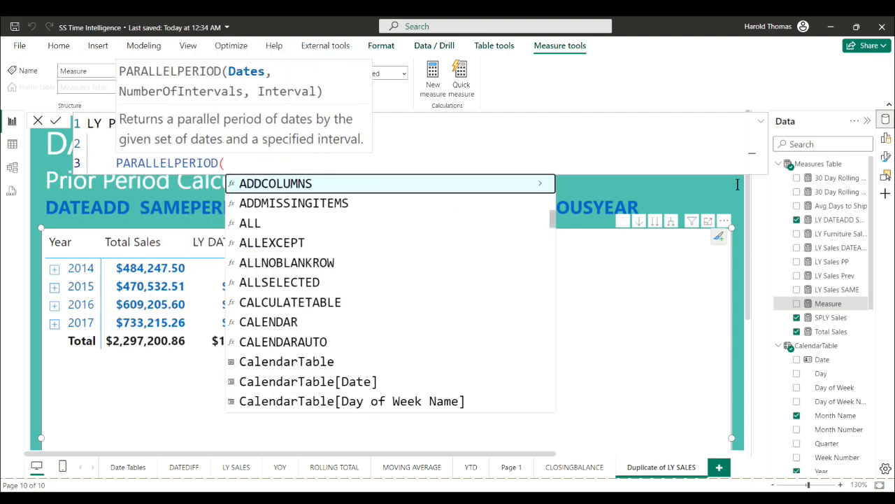
text(ca)
key(Down)
key(Down)
key(Down)
key(Down)
key(Tab)
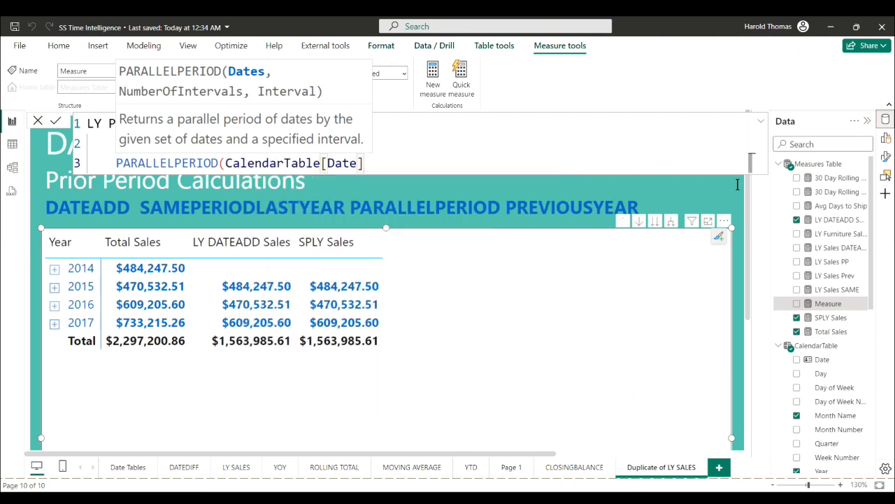
- Complete PARALLELPERIOD with -1 interval of YEAR and close CALCULATE on a new line
text(,)
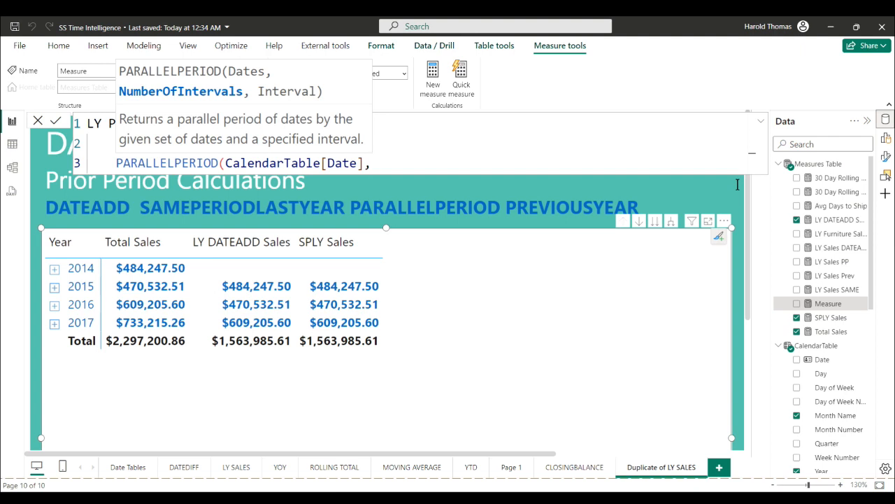
text(-1,)
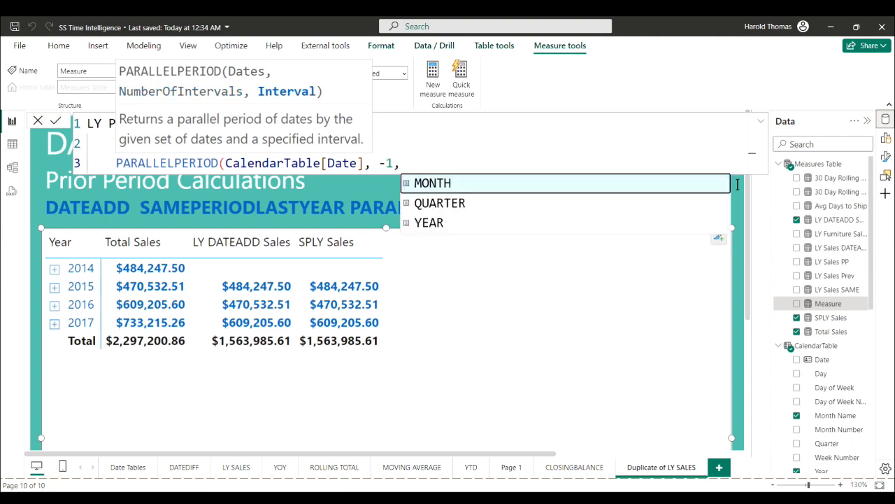
key(Down)
key(Down)
key(Tab)
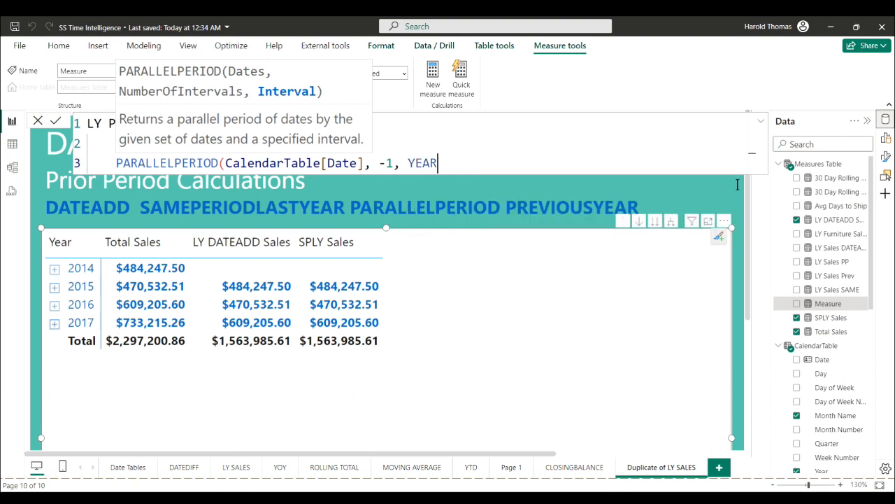
text())
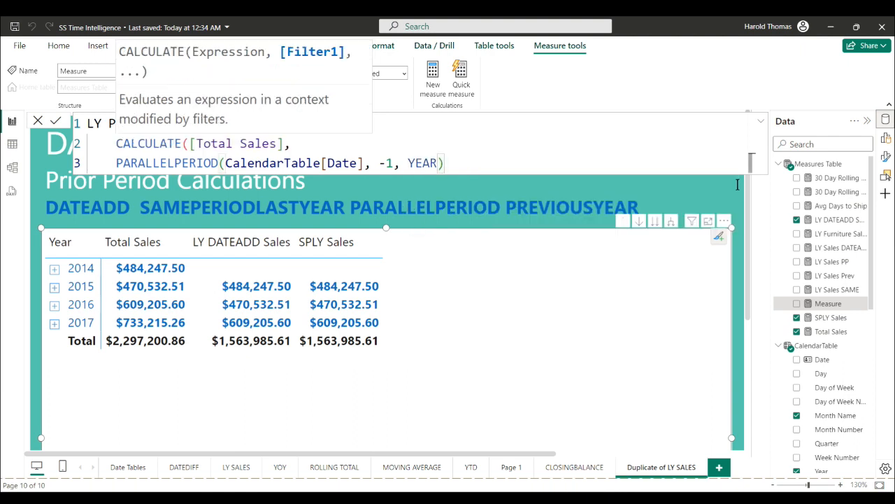
key(shift+Return)
text())
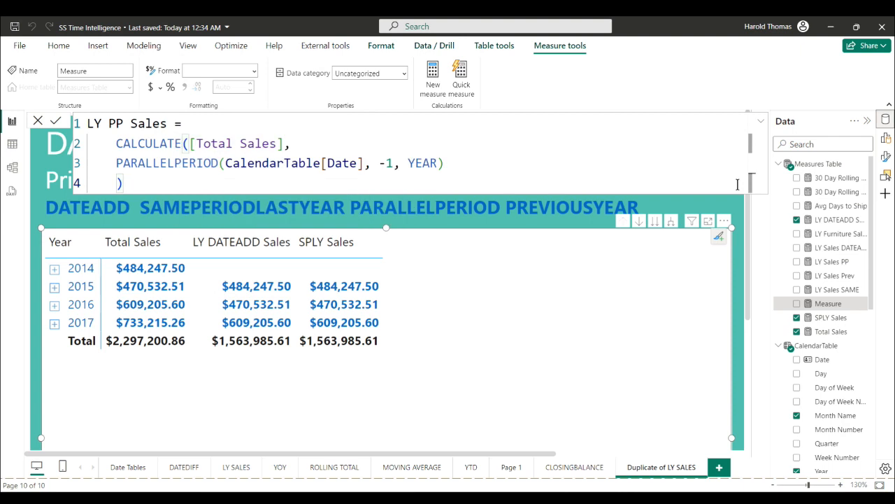
- Format LY PP Sales as currency with 2 decimal places and add it to the matrix after SPLY Sales
click(152, 87)
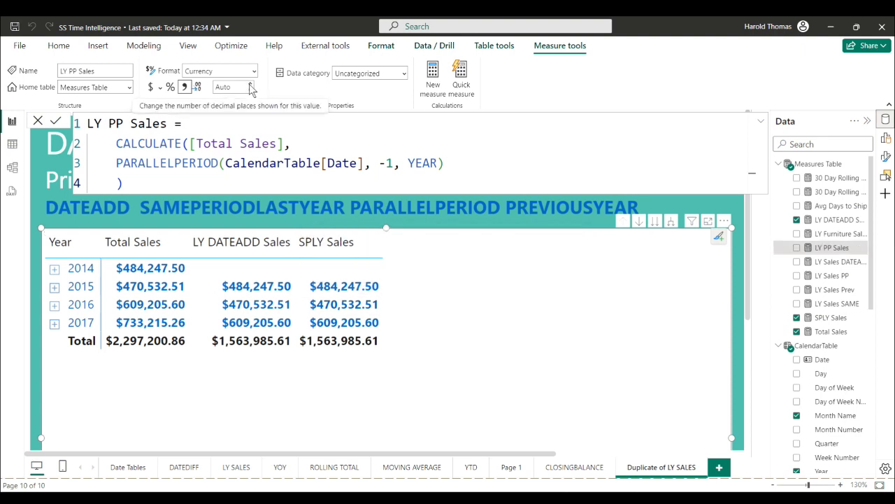
click(250, 86)
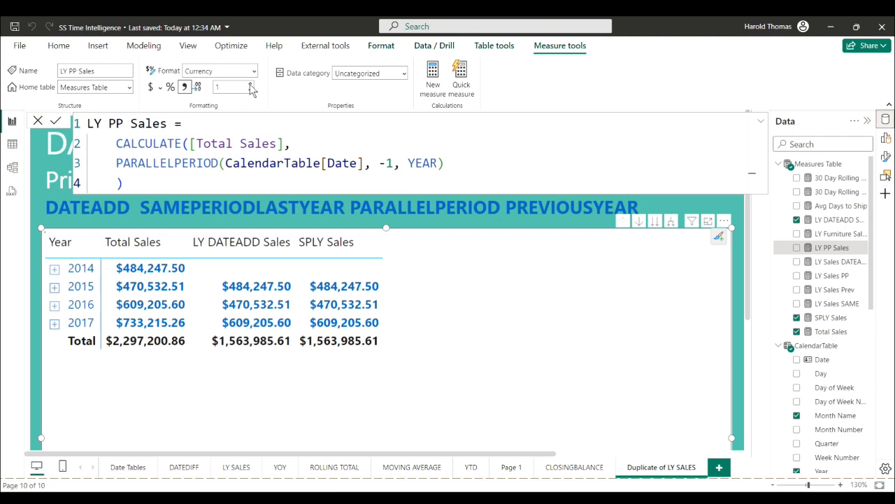
click(251, 85)
click(250, 84)
drag(826, 247, 433, 256)
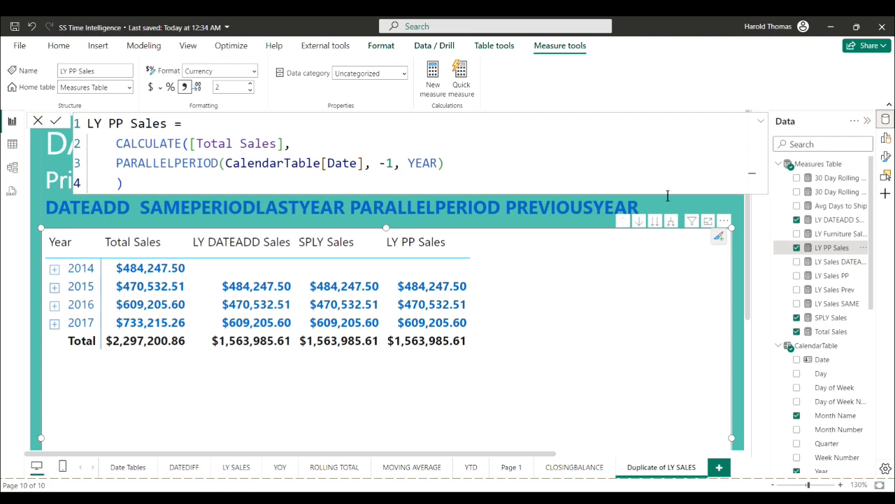
- Create another measure in the Measures Table, name it LY PY Sales, and start a new line for its formula
right_click(819, 165)
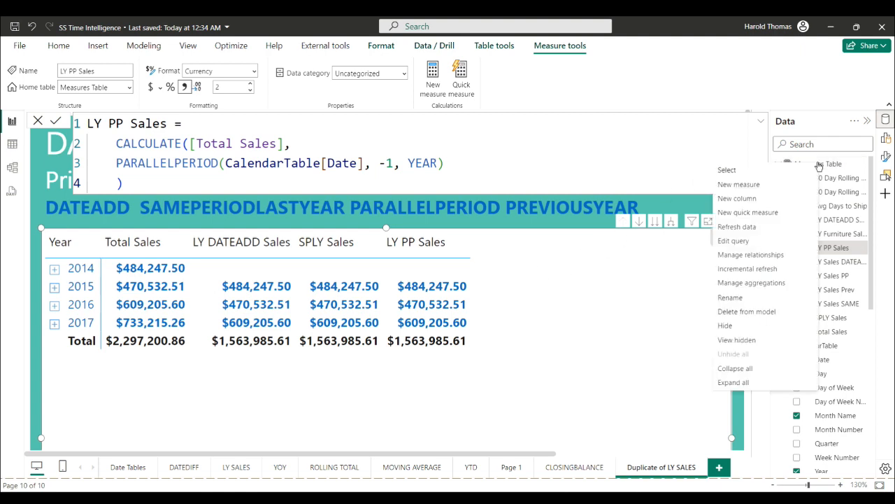
click(767, 189)
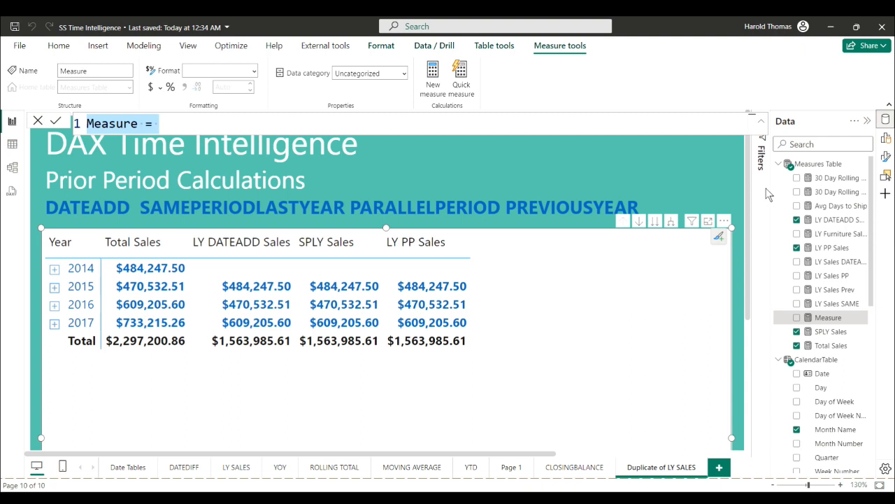
text(L)
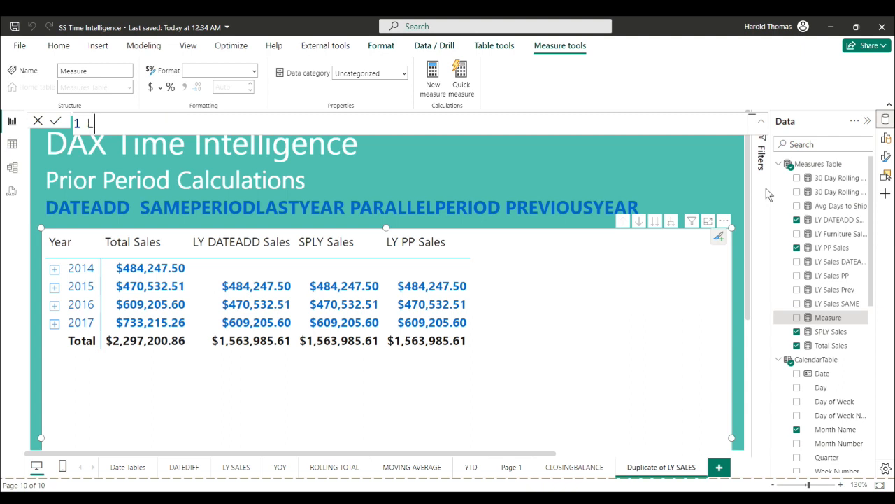
text(Y PY Saales)
key(BackSpace)
key(BackSpace)
key(BackSpace)
key(BackSpace)
text(les =)
key(shift+Return)
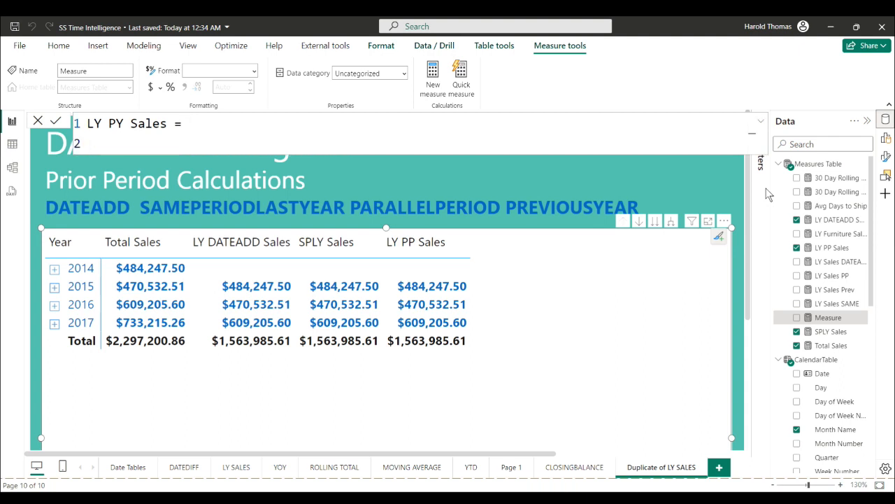
- Begin the LY PY Sales formula with CALCULATE, using [Total Sales] as the expression
text(C)
key(Tab)
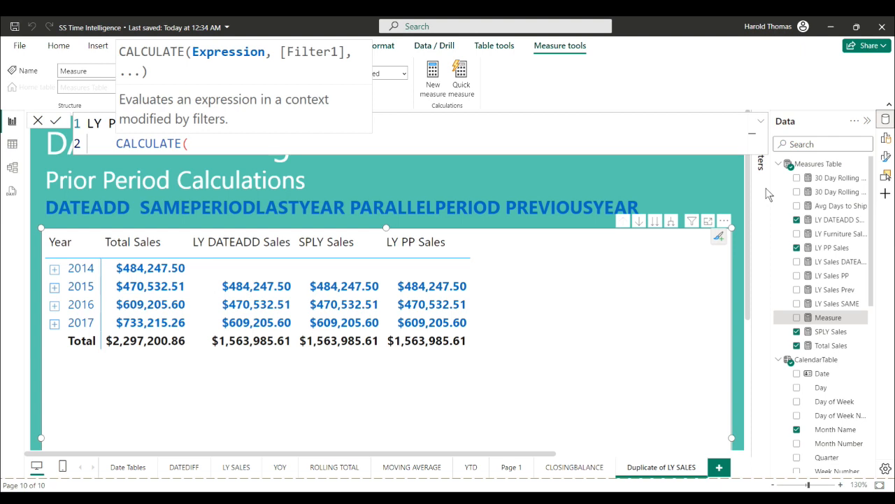
text(tot)
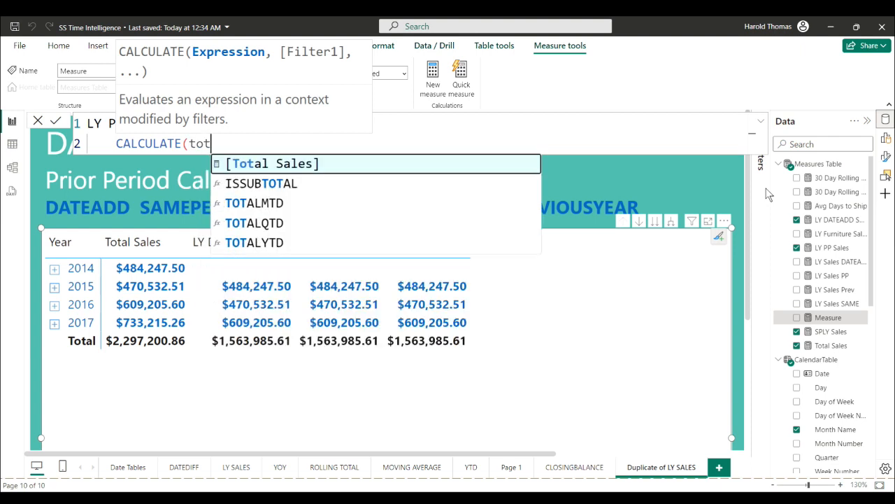
key(Tab)
text(,)
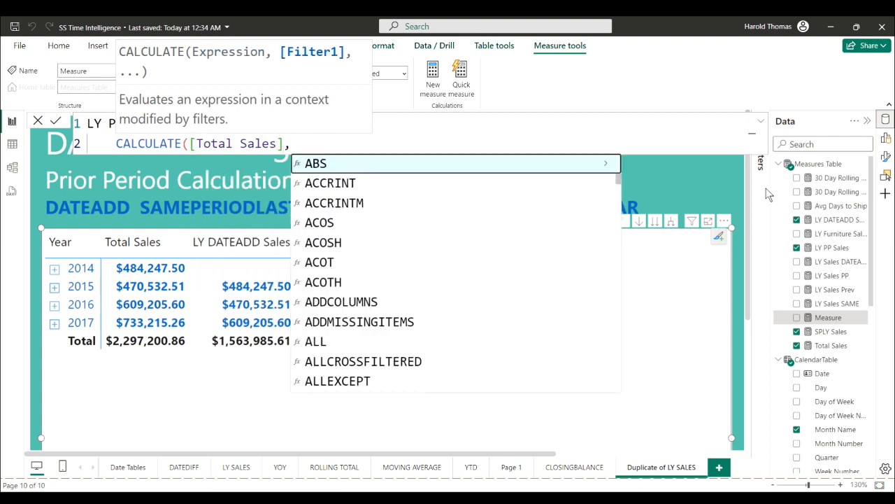
- Insert a PREVIOUSYEAR function on a new line as the CALCULATE filter
key(shift+Return)
text(pr)
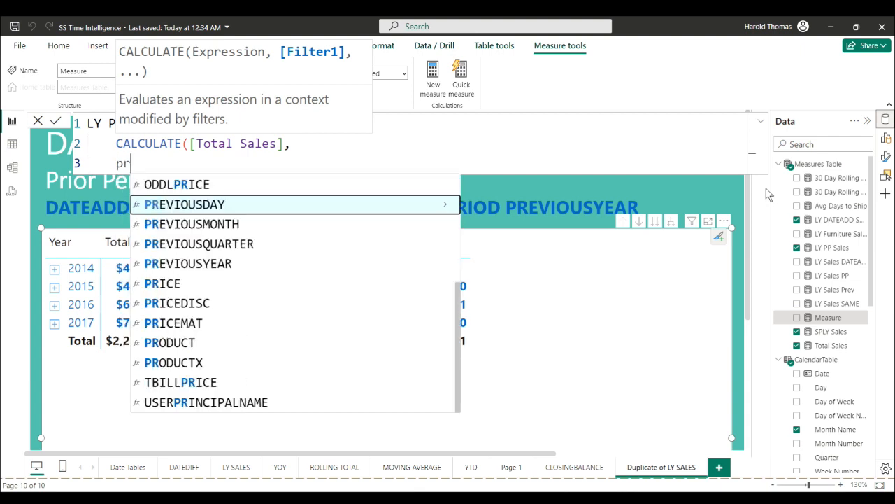
text(e)
key(Down)
key(Down)
key(Down)
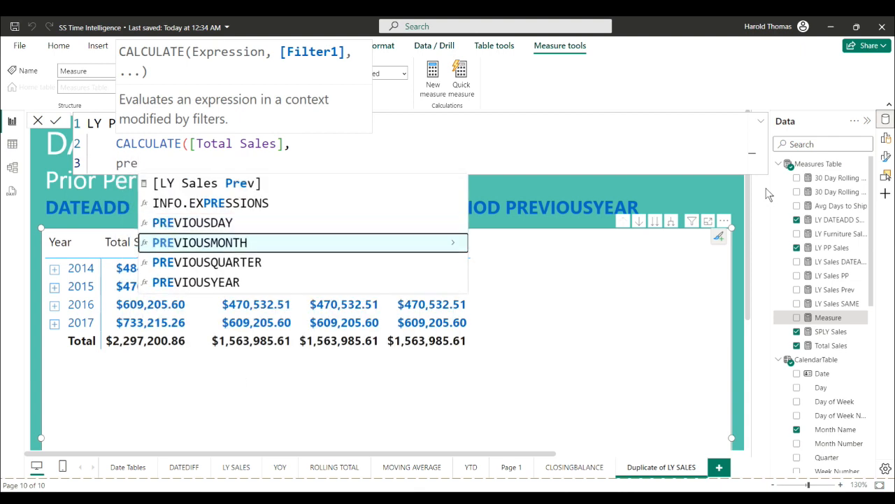
key(Tab)
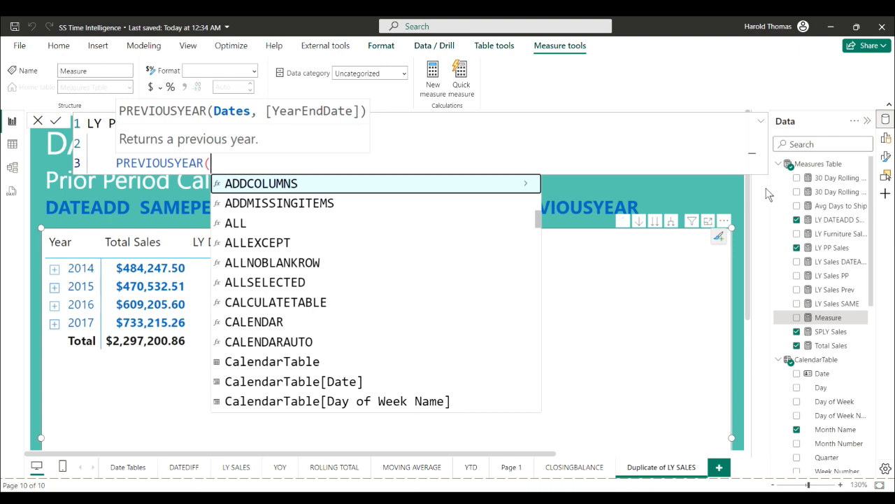
- Give PREVIOUSYEAR CalendarTable[Date] as its dates argument, close CALCULATE on a new line, and commit the measure
text(cale)
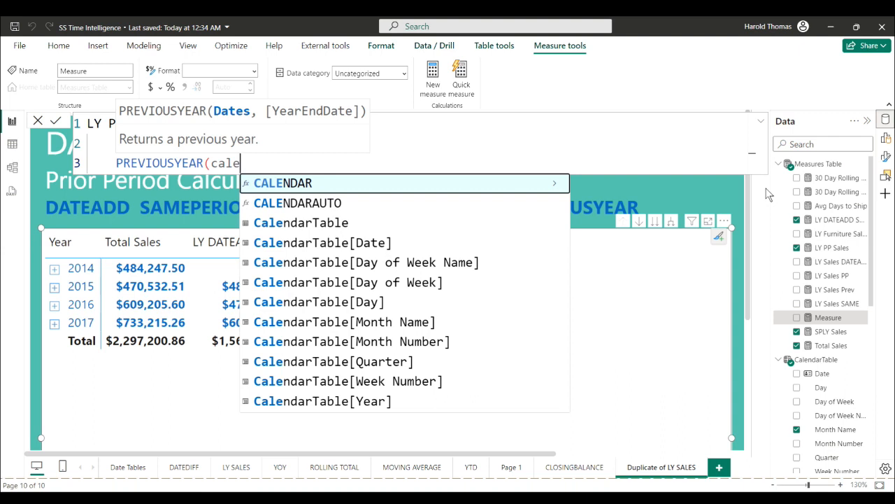
click(348, 243)
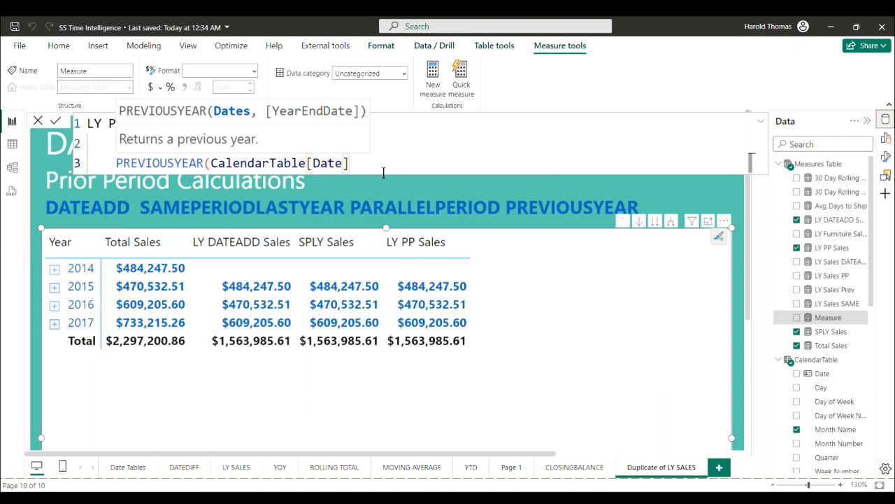
text())
key(shift+Return)
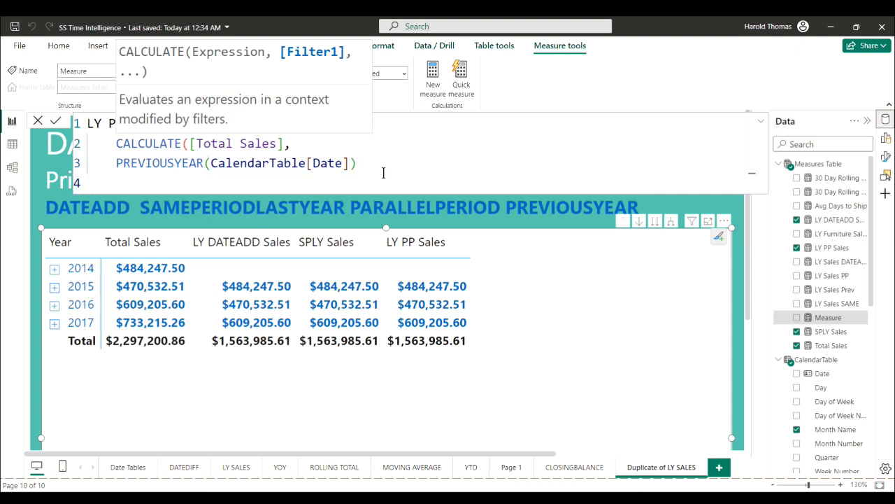
text())
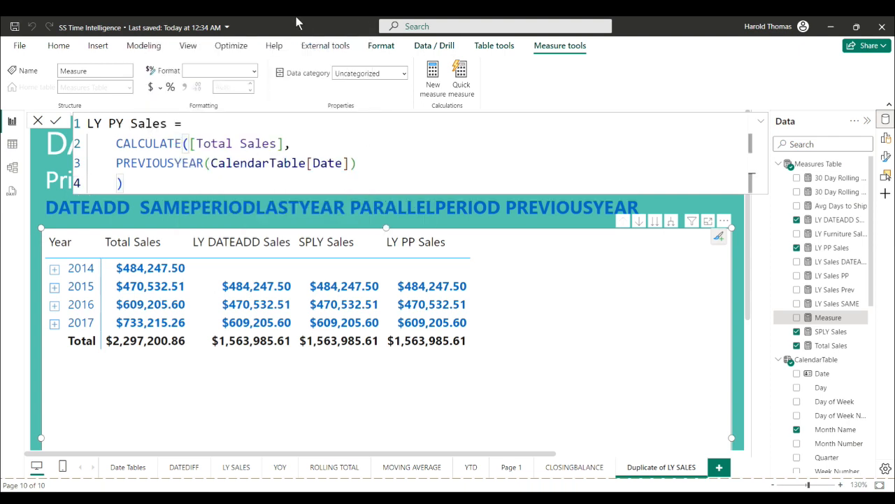
click(57, 122)
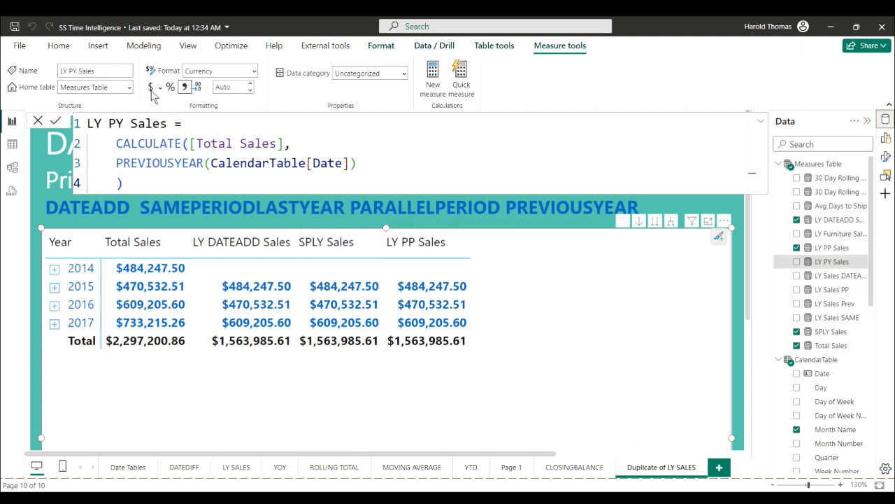
- Format LY PY Sales as currency with 2 decimal places and add it to the matrix after LY PP Sales
click(251, 83)
click(252, 83)
drag(836, 262, 540, 253)
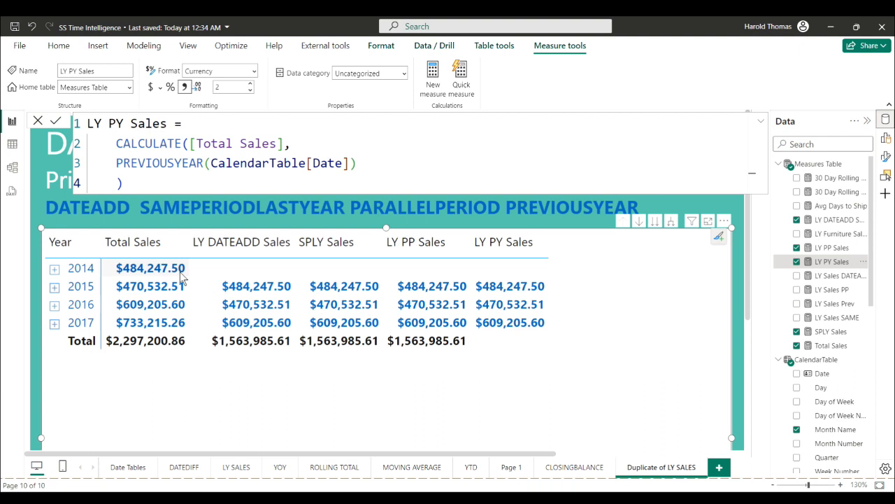
- Expand 2015 and 2016 in the matrix to compare the monthly values of the four prior-year measures with Total Sales
click(54, 288)
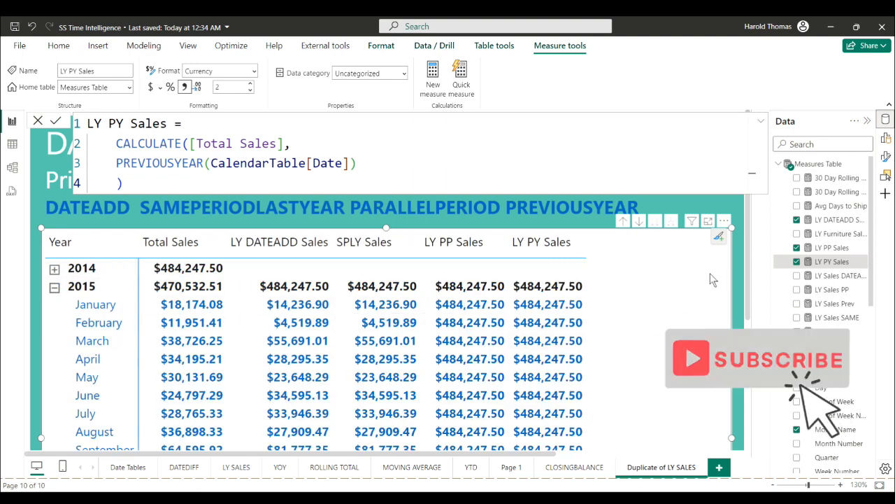
scroll(667, 305, down, 2)
scroll(665, 300, down, 1)
scroll(665, 300, up, 1)
scroll(665, 298, down, 1)
scroll(665, 300, up, 1)
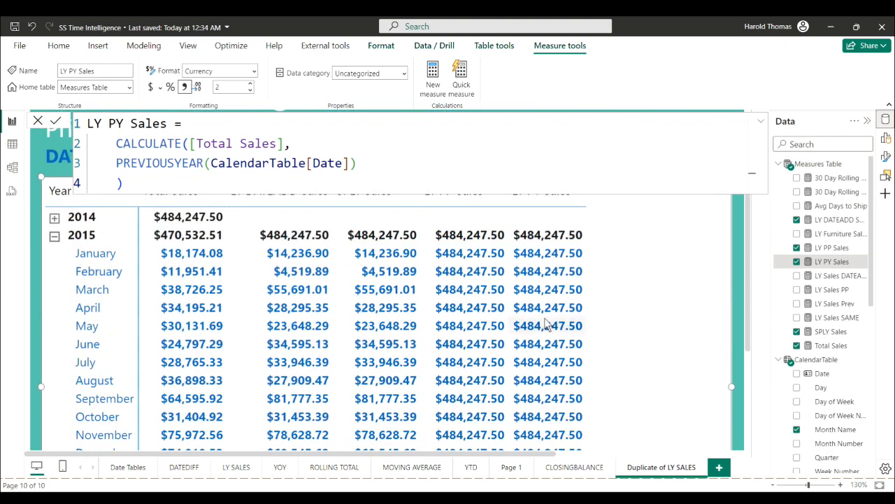
scroll(548, 325, down, 3)
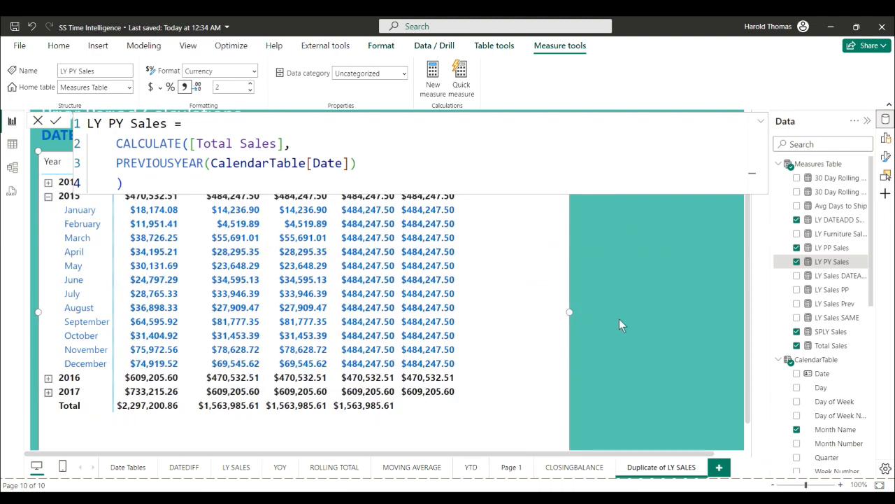
click(619, 319)
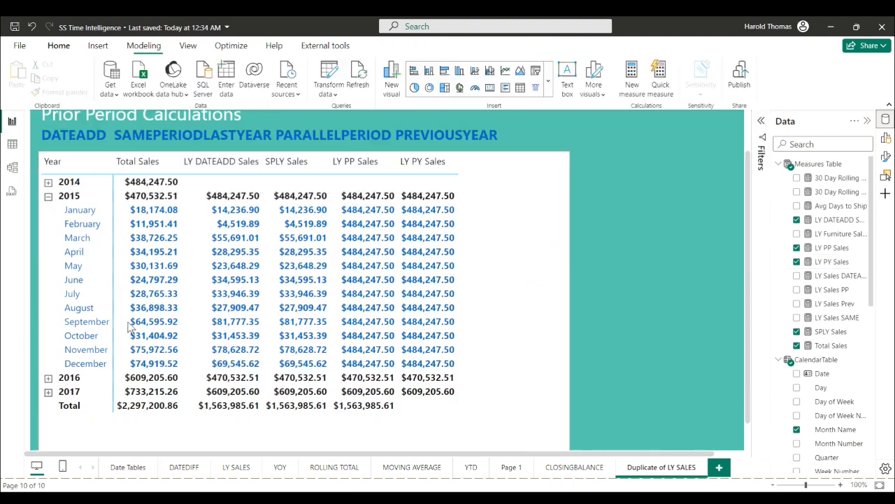
click(48, 378)
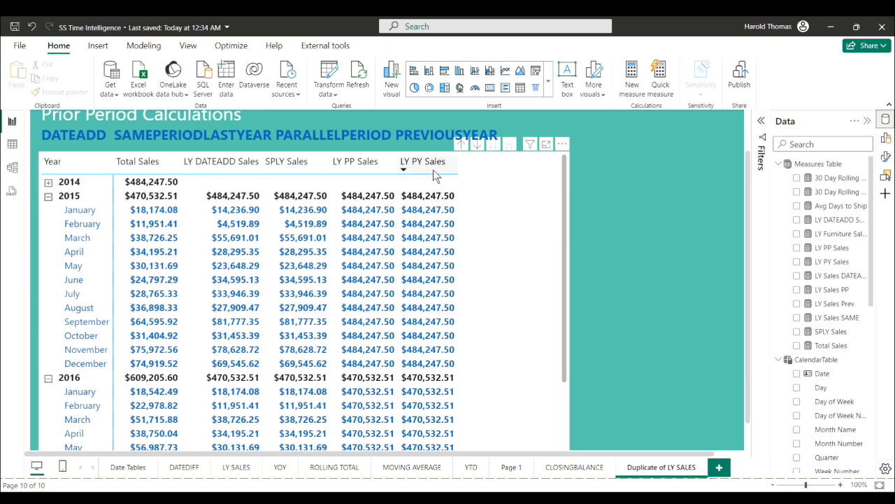
click(368, 171)
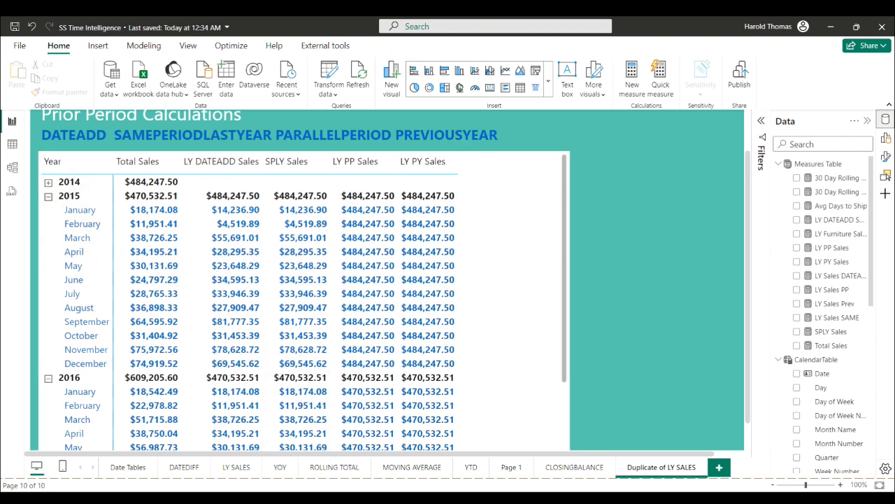
click(364, 498)
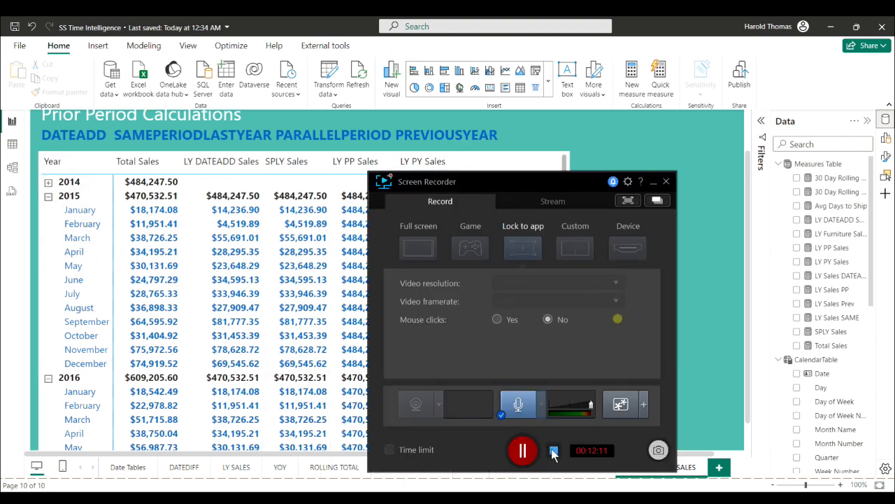